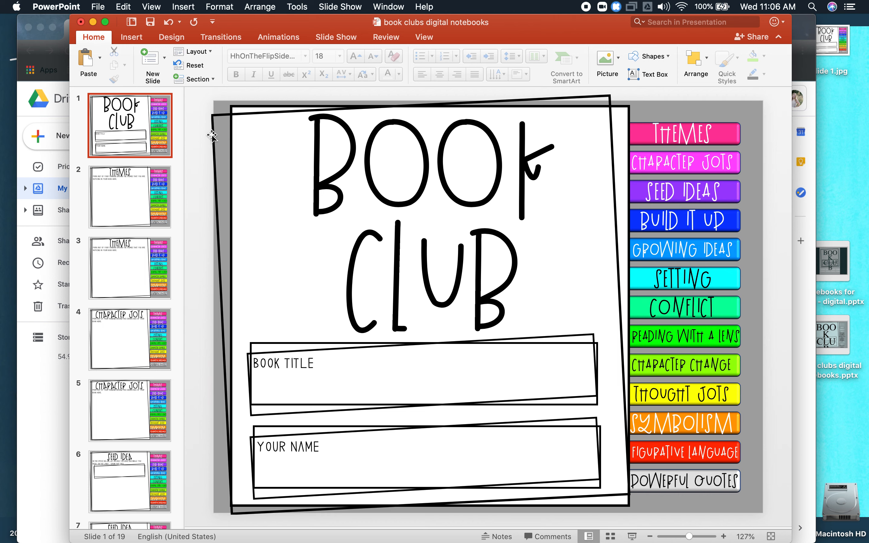
{"action": "left_click", "coordinate": [339, 171]}
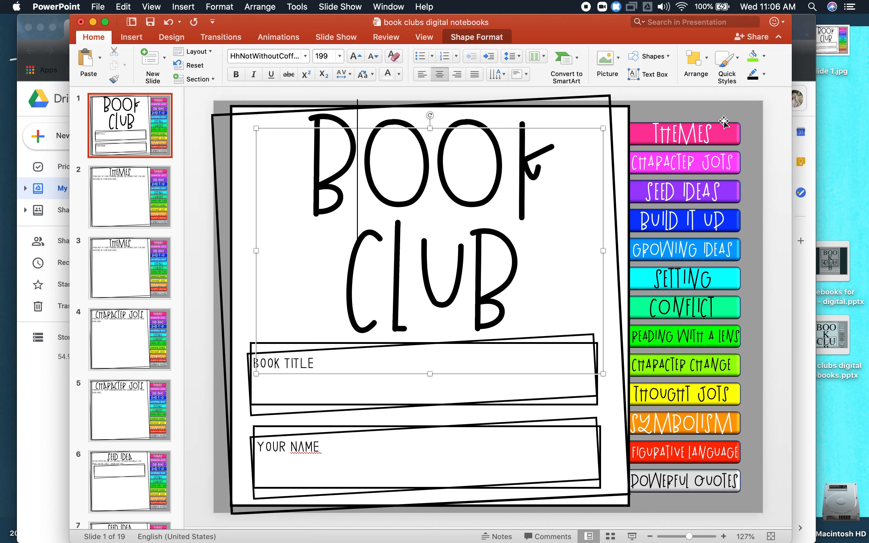
{"action": "left_click", "coordinate": [737, 133]}
{"action": "left_click", "coordinate": [784, 157]}
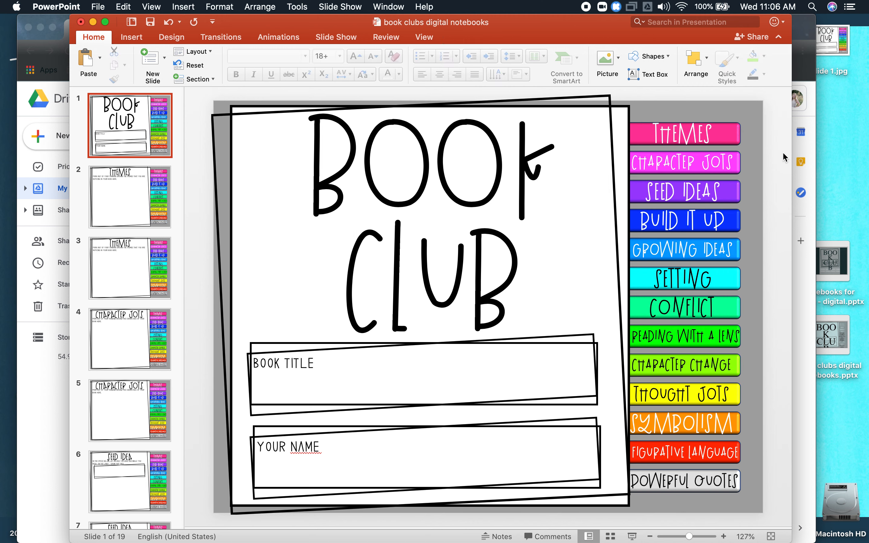
Draw a tall rectangle with two rounded corners beside the cover title and rotate it a quarter turn clockwise into a horizontal tab.
{"action": "left_click", "coordinate": [662, 58]}
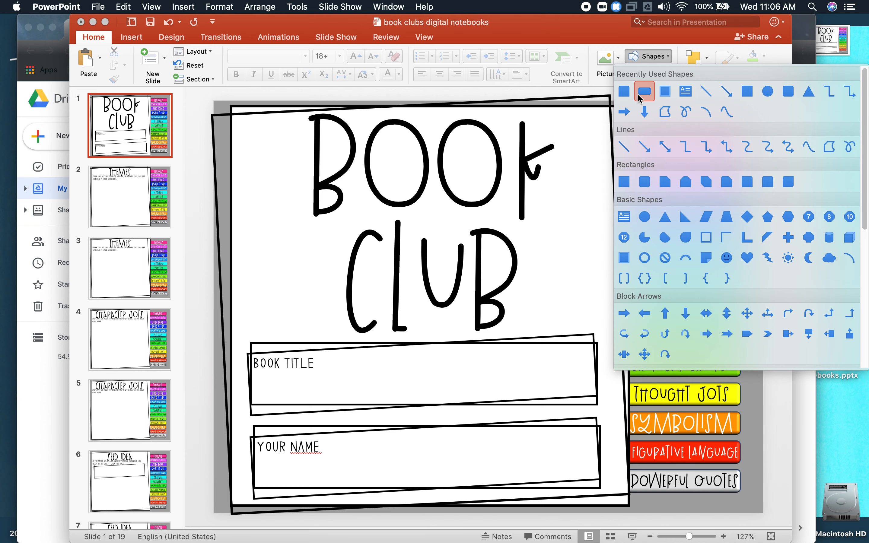
{"action": "left_click", "coordinate": [624, 92]}
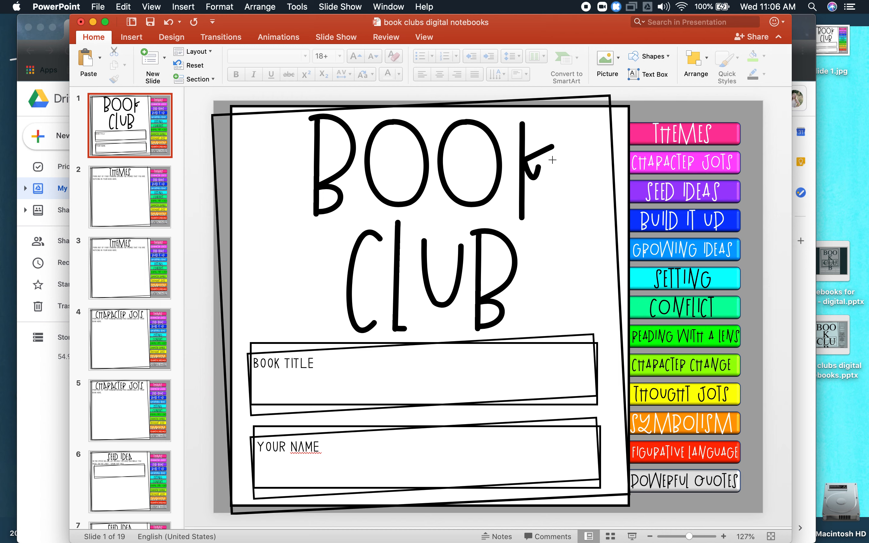
{"action": "left_click_drag", "start_coordinate": [543, 164], "coordinate": [573, 254]}
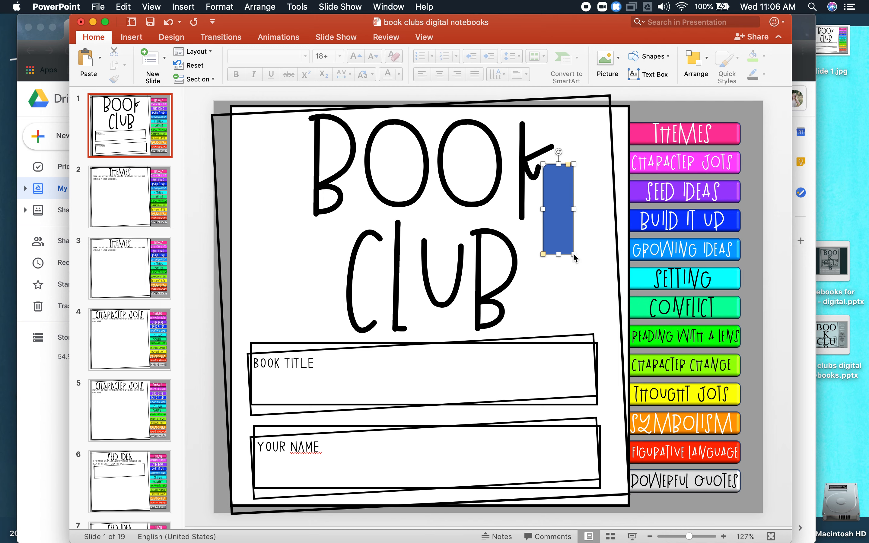
{"action": "double_click", "coordinate": [558, 154]}
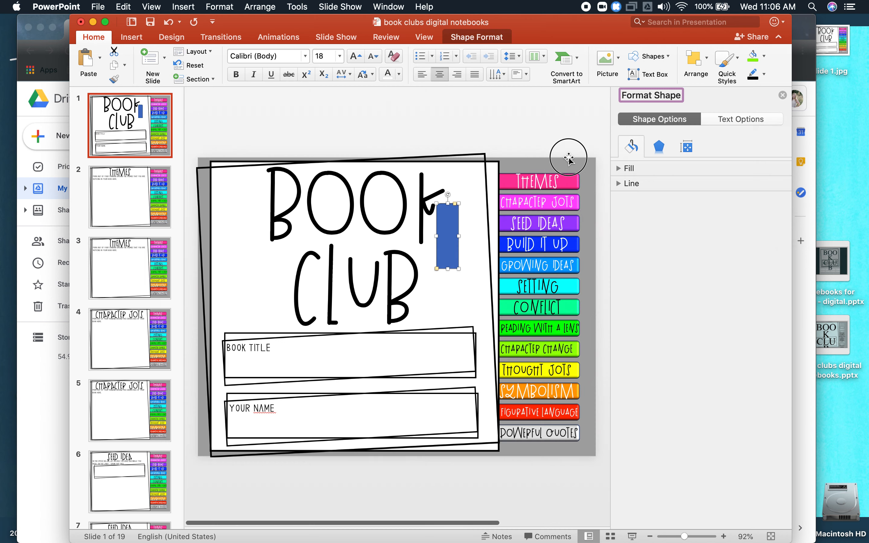
{"action": "left_click", "coordinate": [782, 95]}
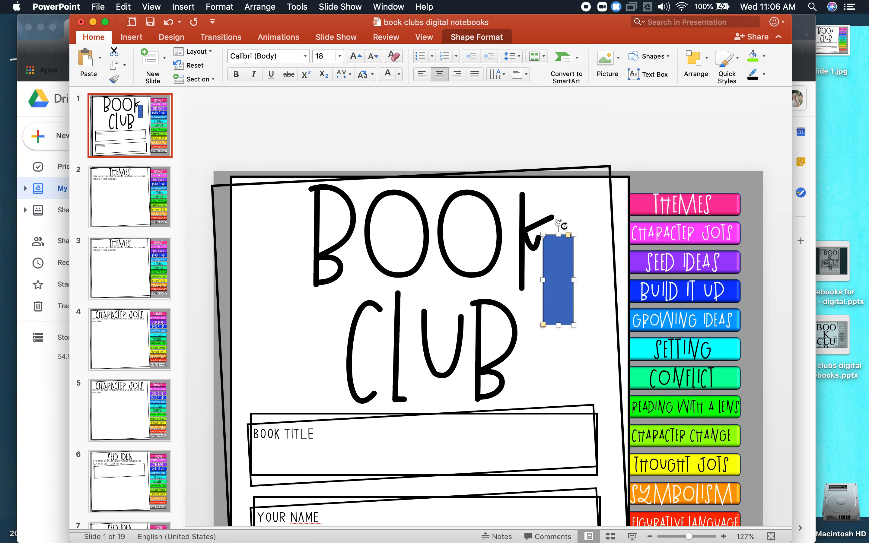
{"action": "left_click_drag", "start_coordinate": [559, 223], "coordinate": [622, 283]}
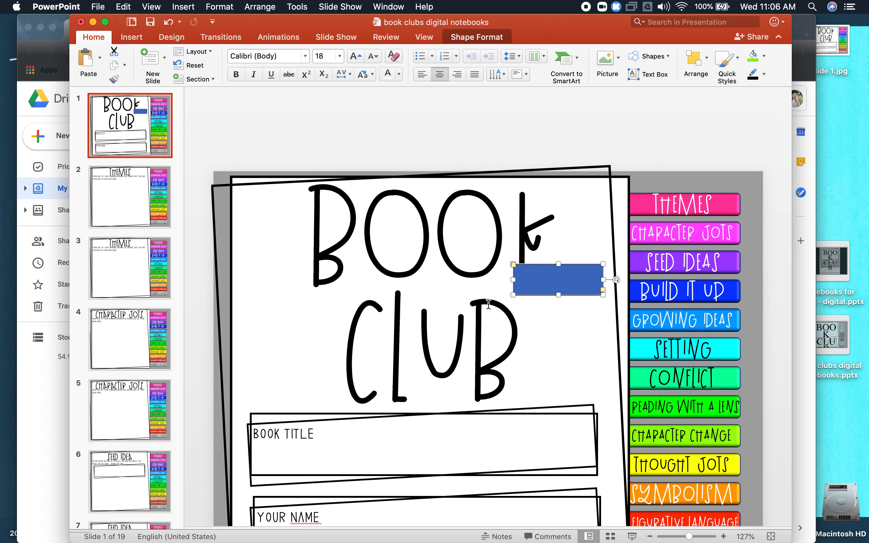
Apply the first preset top bevel, 6 pt wide and 6 pt high, to the blue tab shape.
{"action": "right_click", "coordinate": [573, 266]}
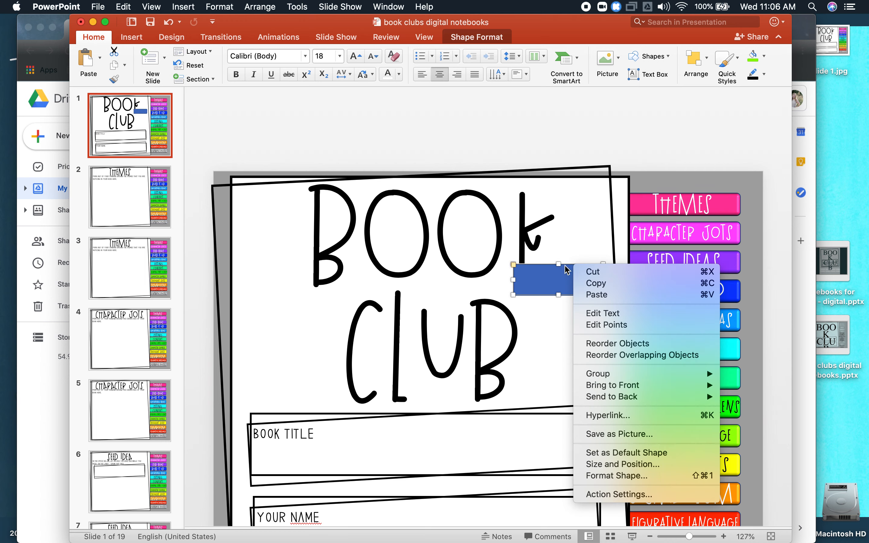
{"action": "left_click", "coordinate": [555, 273]}
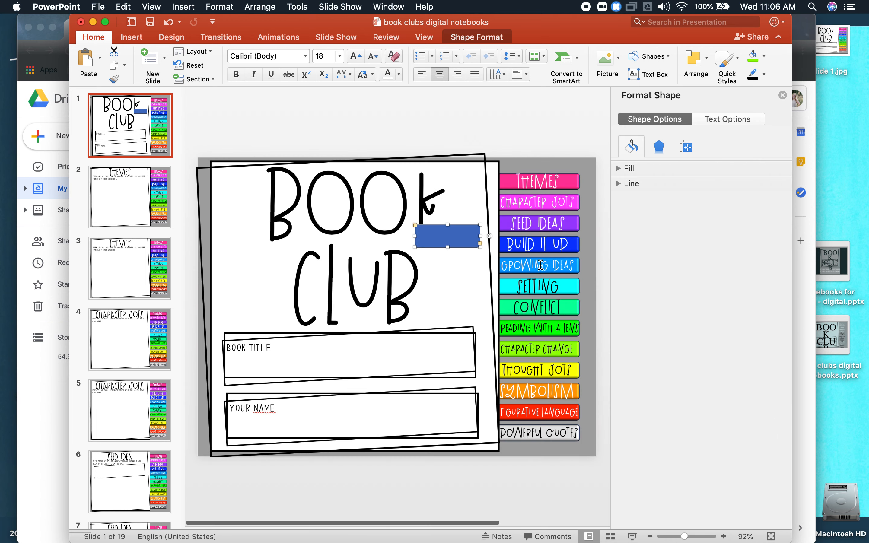
{"action": "left_click", "coordinate": [654, 150]}
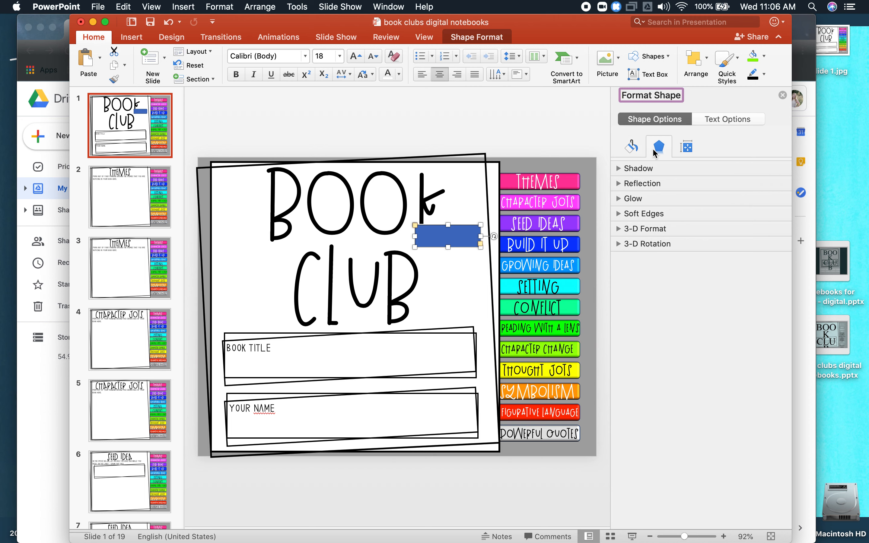
{"action": "left_click", "coordinate": [618, 230]}
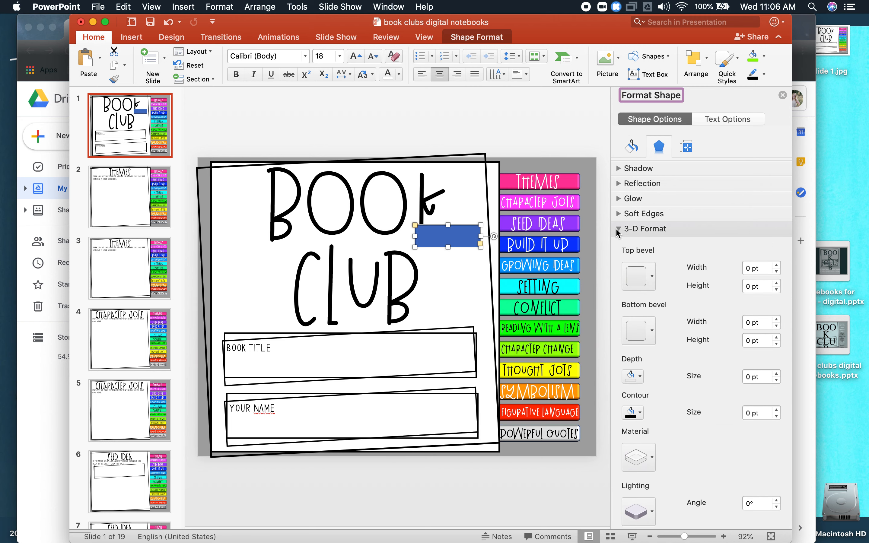
{"action": "left_click", "coordinate": [651, 285]}
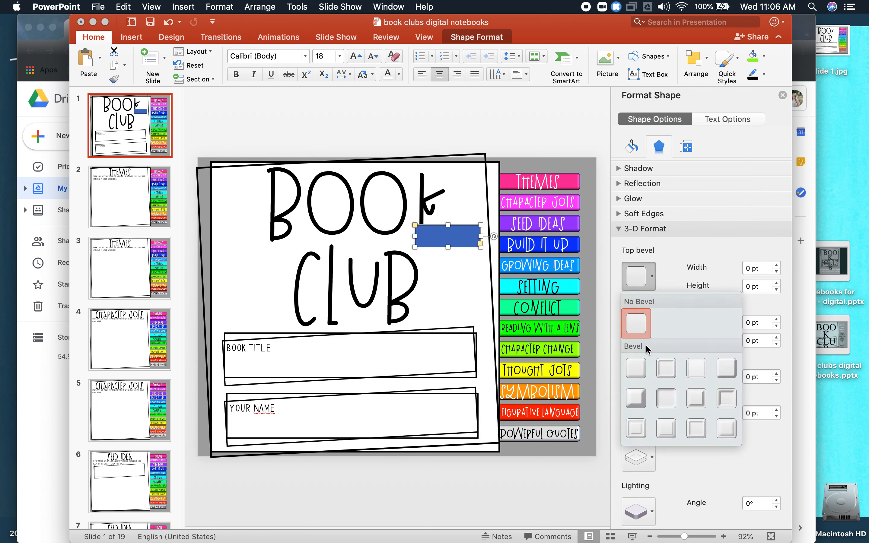
{"action": "left_click", "coordinate": [635, 363]}
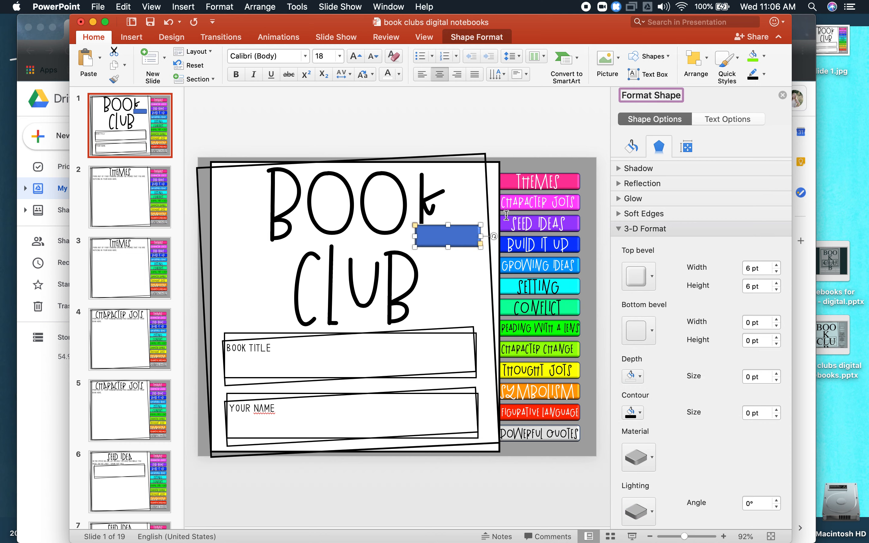
{"action": "left_click", "coordinate": [781, 96]}
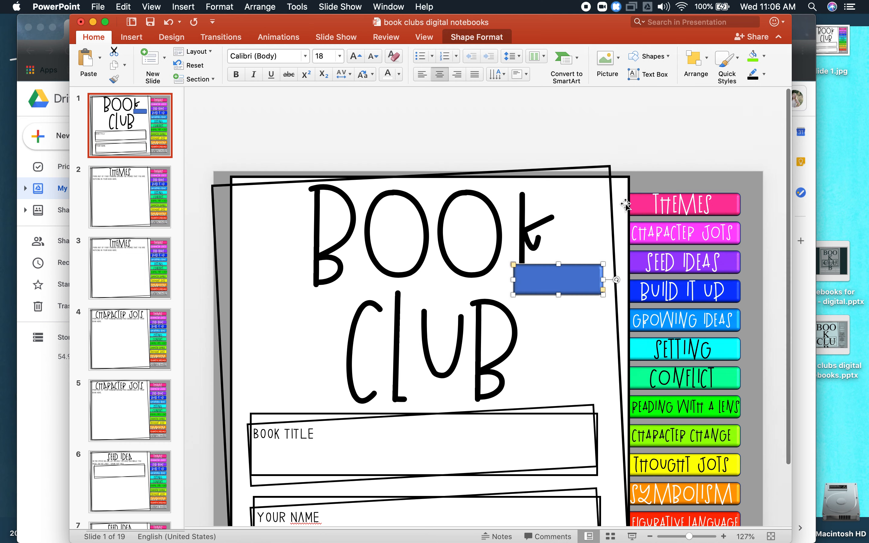
{"action": "left_click", "coordinate": [630, 155]}
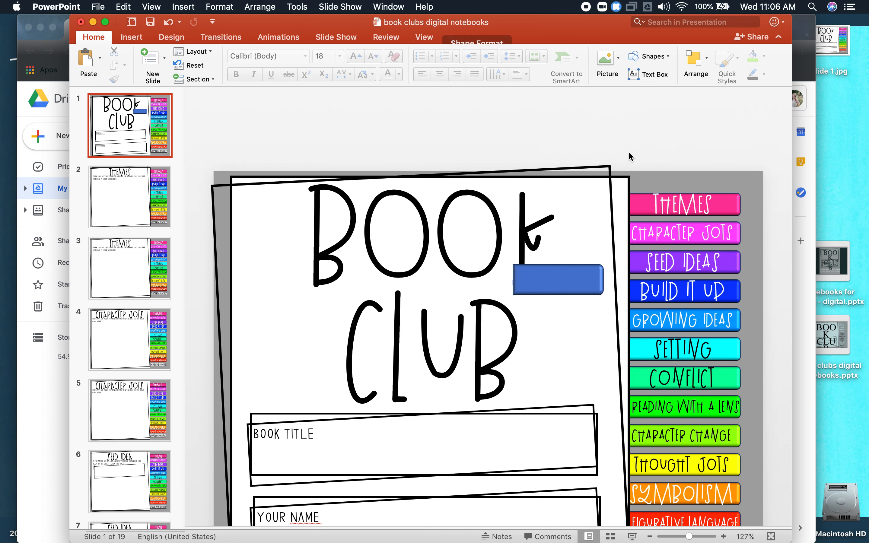
Delete the blue tab shape from the cover slide.
{"action": "left_click", "coordinate": [583, 294]}
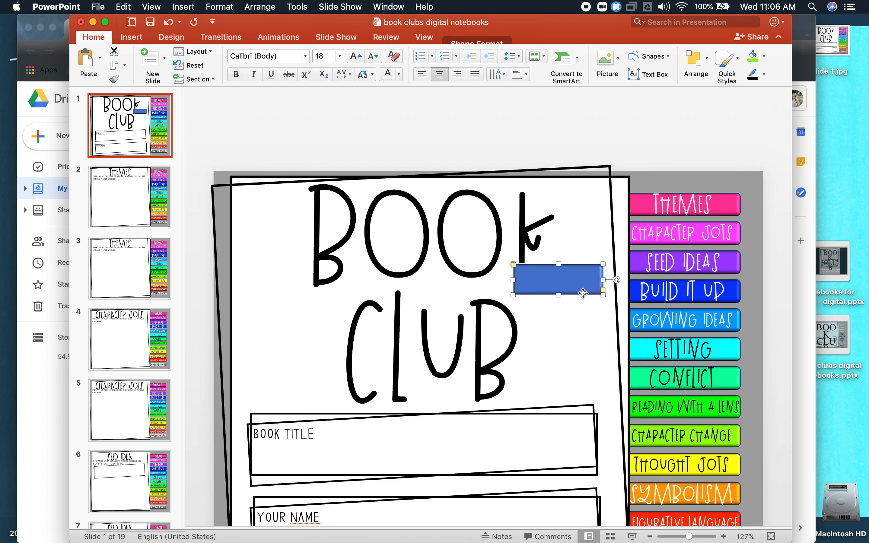
{"action": "key", "text": "Delete"}
{"action": "scroll", "coordinate": [345, 170], "scroll_direction": "down", "scroll_amount": 5}
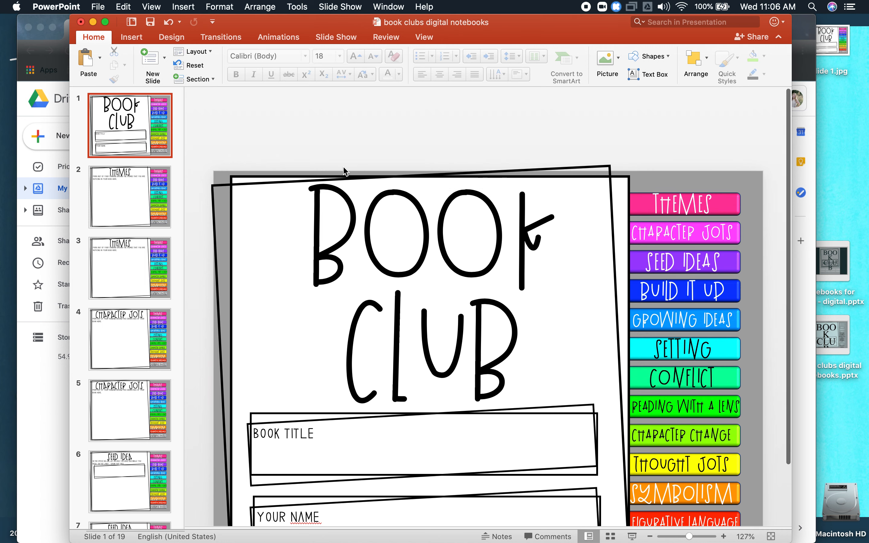
Look through the notebook's slides from the first Themes page to the Setting page and return to the cover slide.
{"action": "left_click", "coordinate": [114, 189]}
{"action": "key", "text": "Down"}
{"action": "key", "text": "Down"}
{"action": "key", "text": "Down"}
{"action": "key", "text": "Down"}
{"action": "key", "text": "Down"}
{"action": "key", "text": "Down"}
{"action": "key", "text": "Down"}
{"action": "key", "text": "Down"}
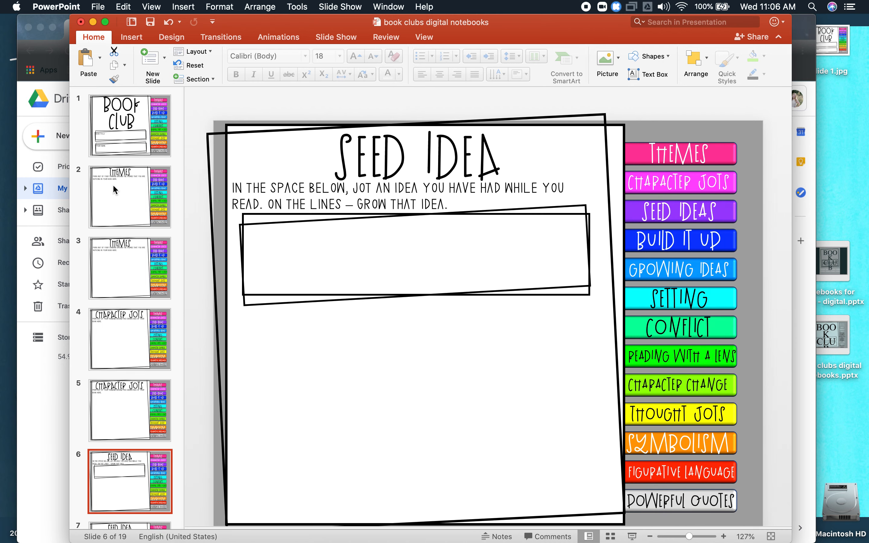
{"action": "scroll", "coordinate": [114, 172], "scroll_direction": "up", "scroll_amount": 10}
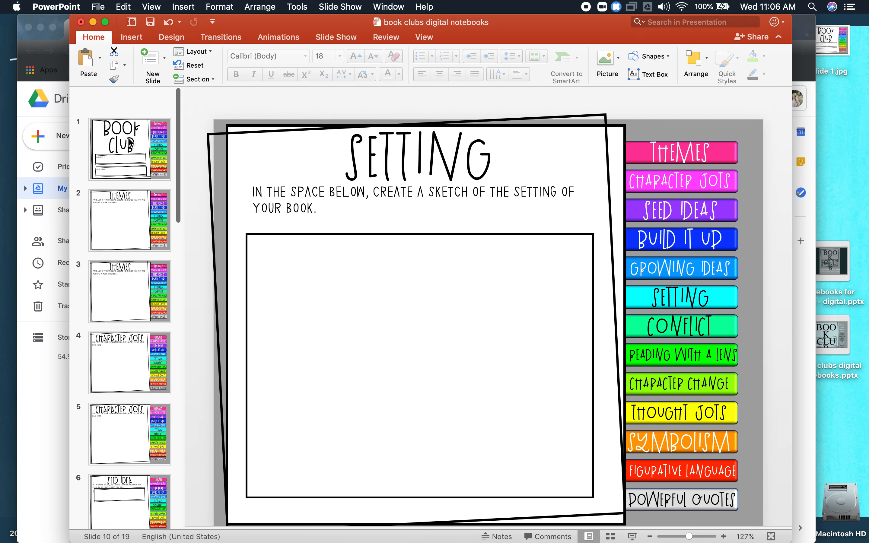
{"action": "left_click", "coordinate": [112, 151]}
Check the slide size and orientation in the page setup without changing them.
{"action": "left_click", "coordinate": [98, 7]}
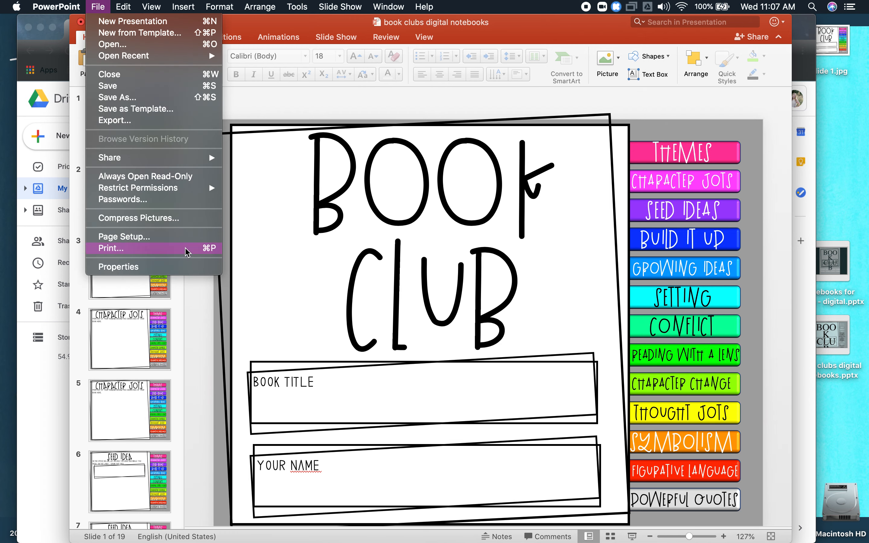
{"action": "left_click", "coordinate": [180, 239]}
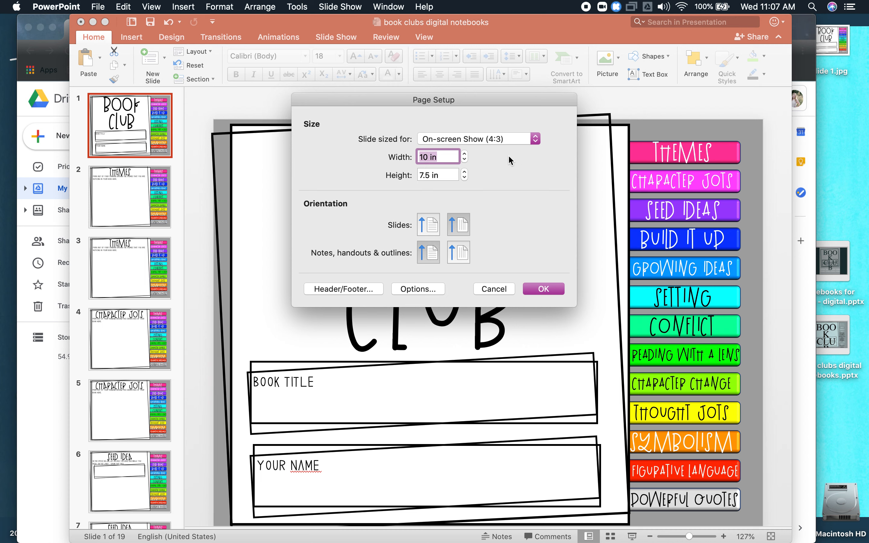
{"action": "left_click", "coordinate": [494, 289]}
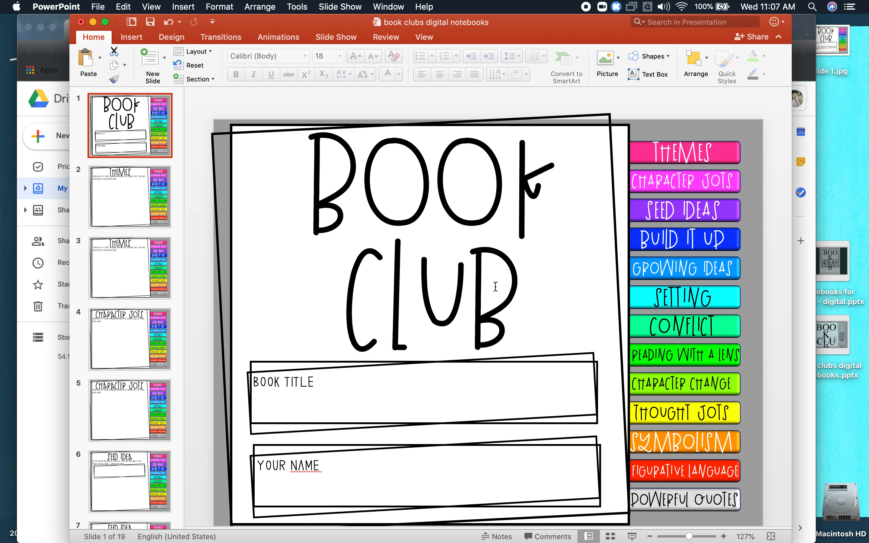
Set up an export of every slide as JPEG images, saved to the Desktop.
{"action": "scroll", "coordinate": [495, 286], "scroll_direction": "down", "scroll_amount": 1}
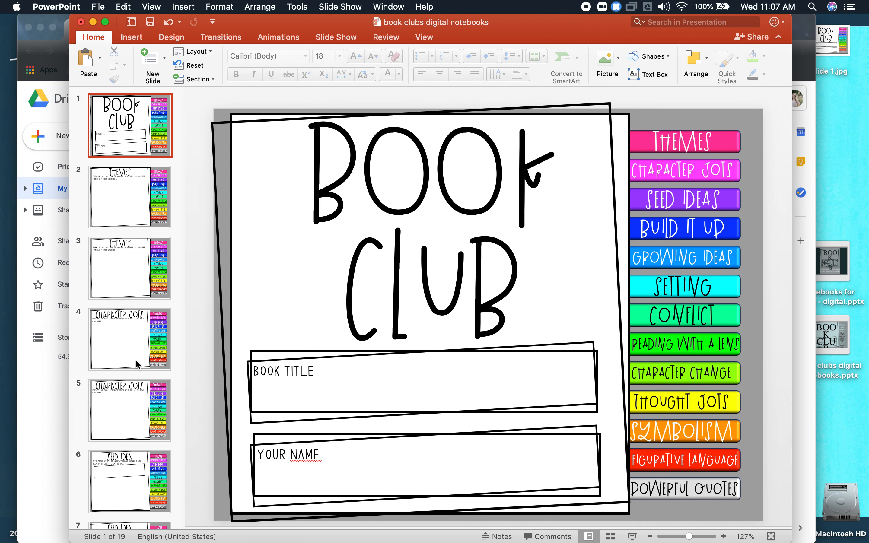
{"action": "scroll", "coordinate": [136, 352], "scroll_direction": "down", "scroll_amount": 10}
{"action": "scroll", "coordinate": [136, 352], "scroll_direction": "up", "scroll_amount": 10}
{"action": "left_click", "coordinate": [98, 6]}
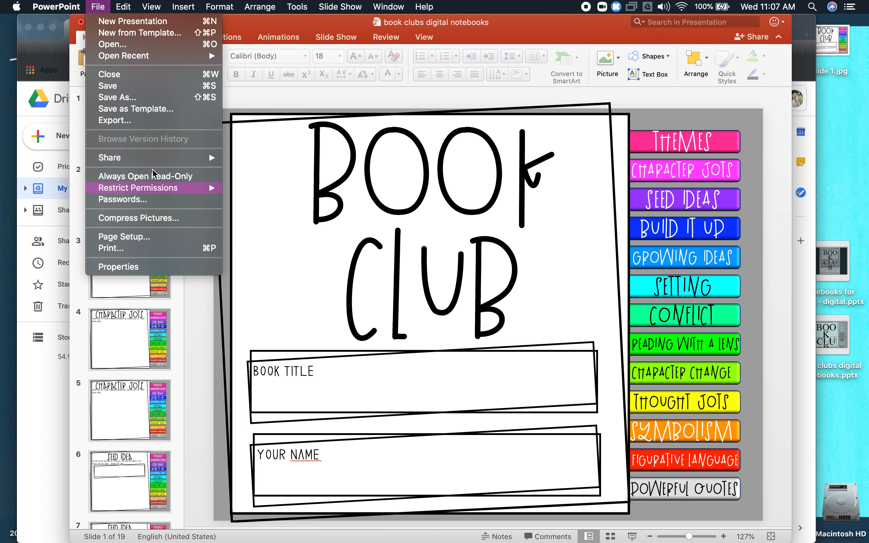
{"action": "left_click", "coordinate": [146, 120]}
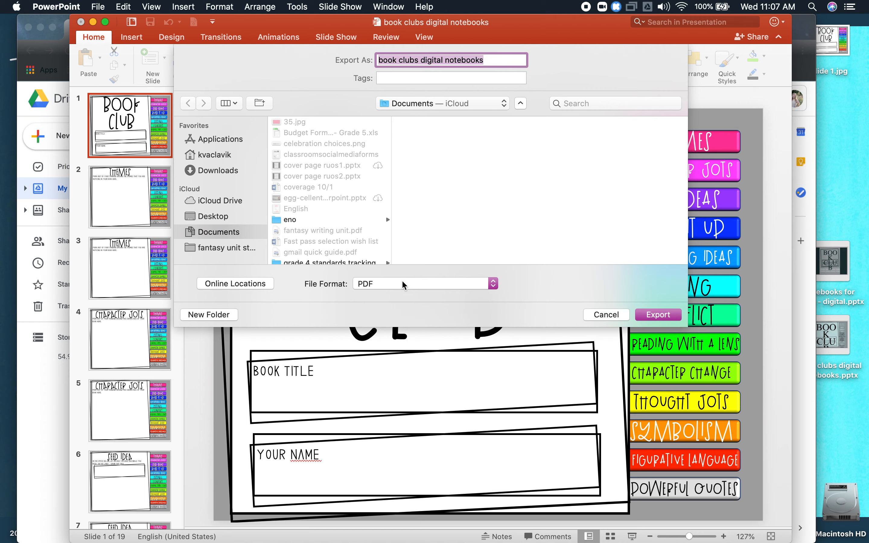
{"action": "left_click", "coordinate": [210, 216]}
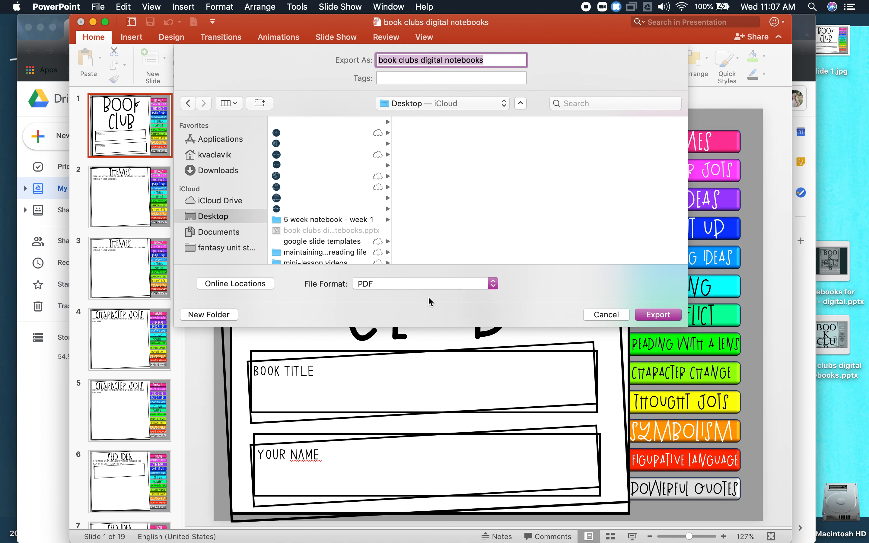
{"action": "left_click", "coordinate": [430, 287]}
{"action": "left_click", "coordinate": [413, 295]}
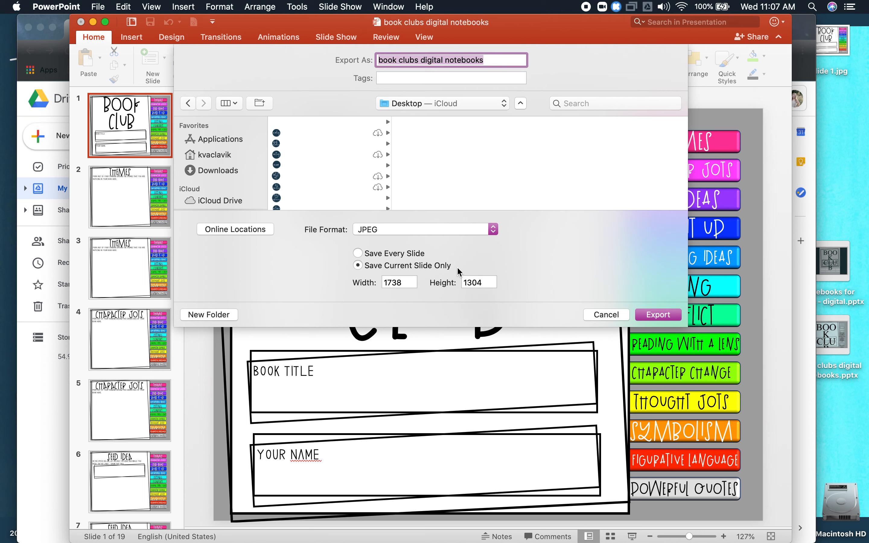
{"action": "left_click", "coordinate": [360, 252]}
Set the exported images' width to 2999 and height to 3999, and run the export.
{"action": "double_click", "coordinate": [385, 282]}
{"action": "type", "text": "1687"}
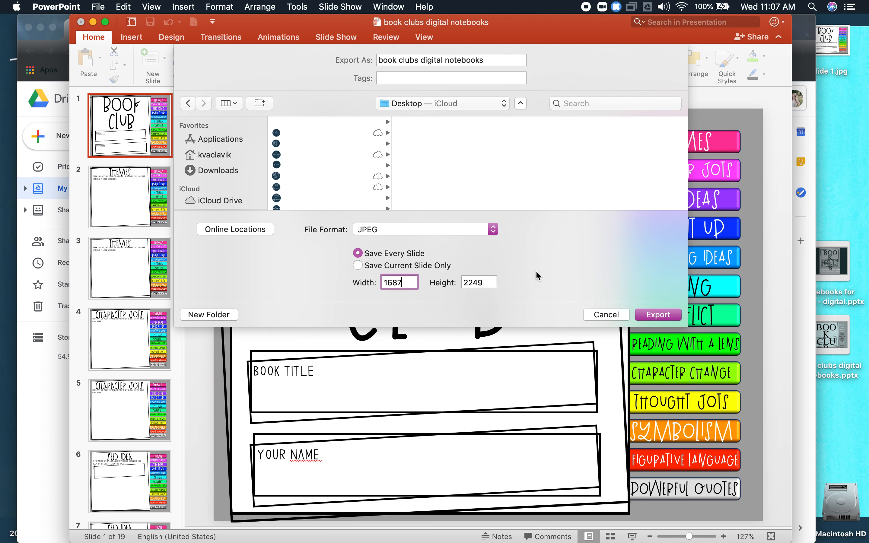
{"action": "left_click", "coordinate": [481, 283]}
{"action": "type", "text": "300"}
{"action": "key", "text": "BackSpace"}
{"action": "key", "text": "BackSpace"}
{"action": "type", "text": "999"}
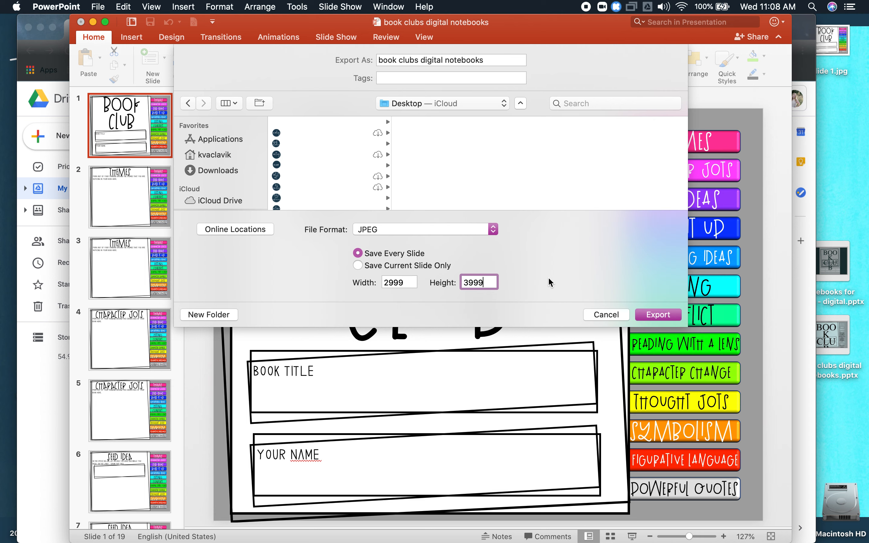
{"action": "left_click", "coordinate": [668, 318]}
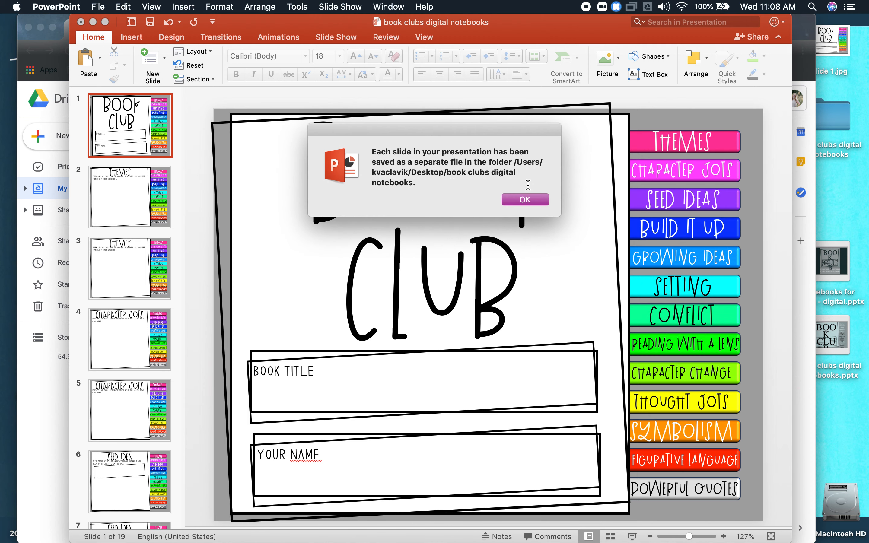
{"action": "left_click", "coordinate": [522, 200]}
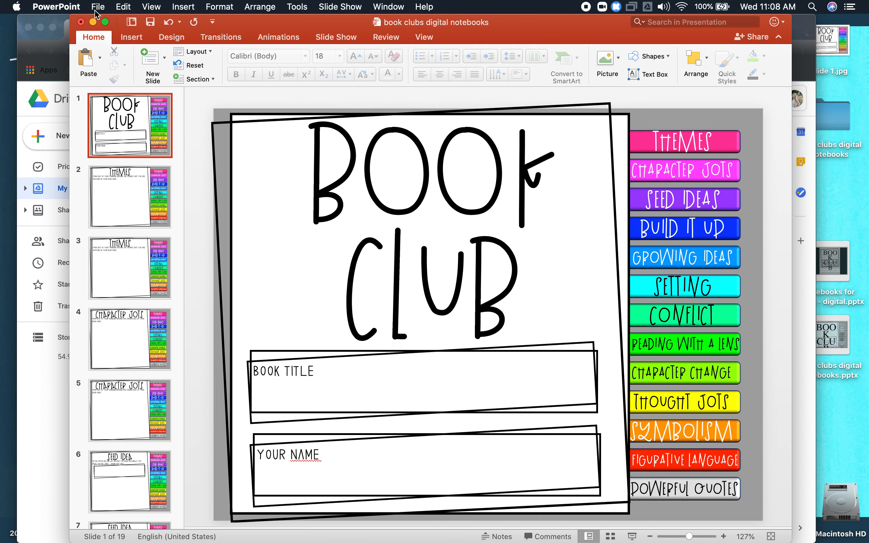
Switch to Google Drive and create a new blank Google Slides presentation.
{"action": "left_click", "coordinate": [93, 22]}
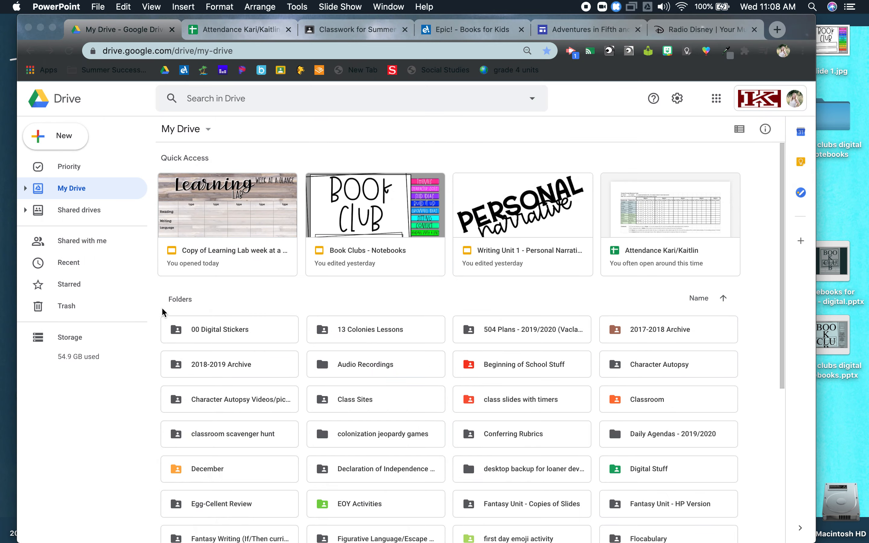
{"action": "left_click", "coordinate": [55, 136]}
{"action": "left_click", "coordinate": [55, 135]}
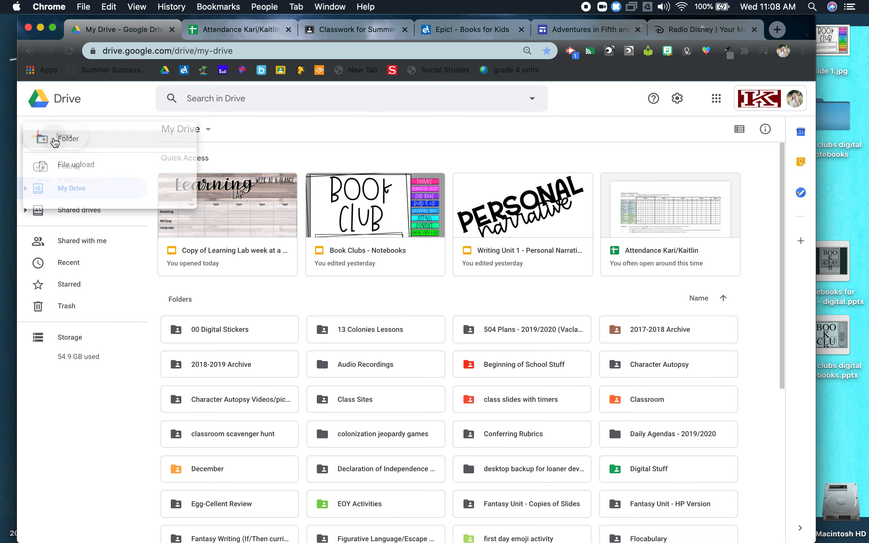
{"action": "left_click", "coordinate": [158, 244]}
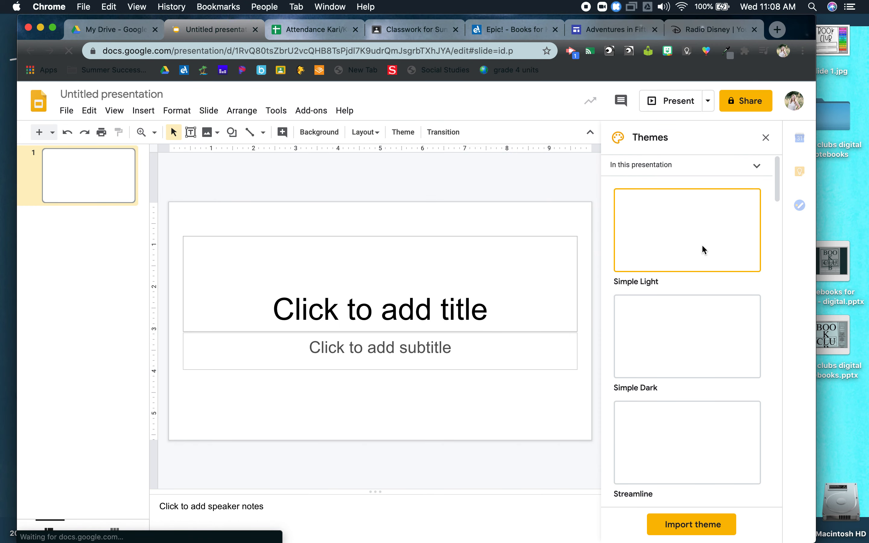
Set the presentation's page size to Standard 4:3, after dismissing the theme choices.
{"action": "left_click", "coordinate": [765, 137]}
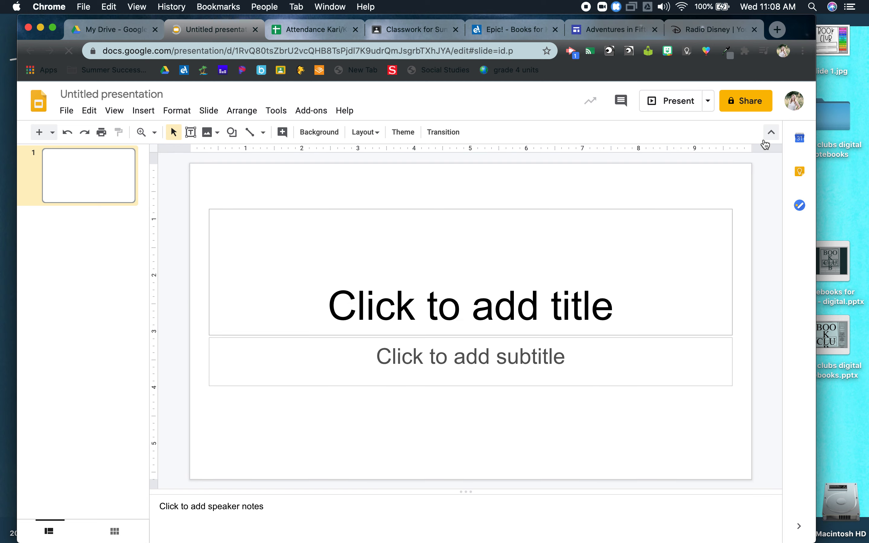
{"action": "left_click", "coordinate": [64, 111]}
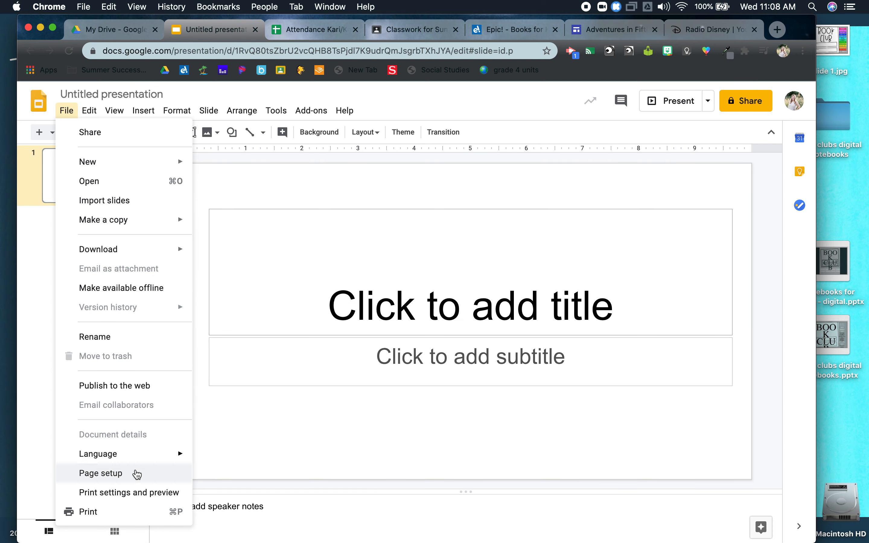
{"action": "left_click", "coordinate": [138, 473]}
{"action": "left_click", "coordinate": [380, 307]}
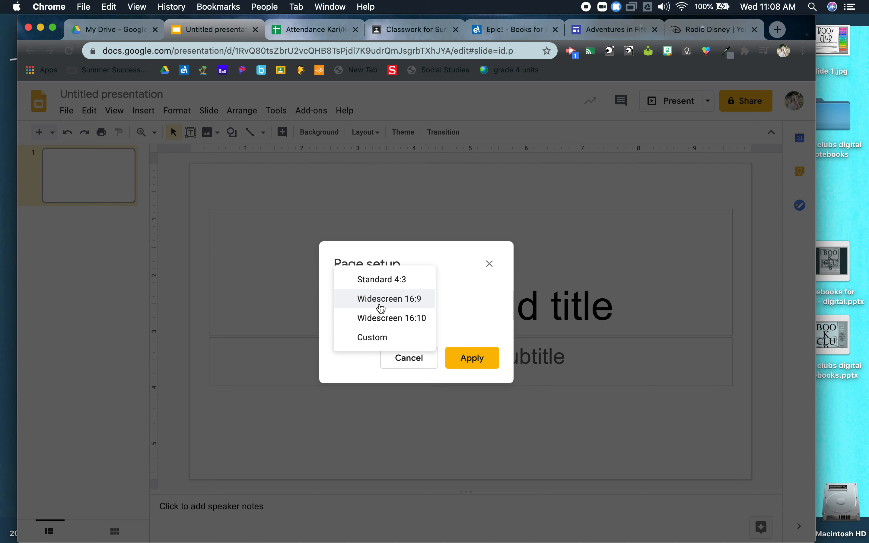
{"action": "left_click", "coordinate": [379, 283]}
{"action": "left_click", "coordinate": [394, 303]}
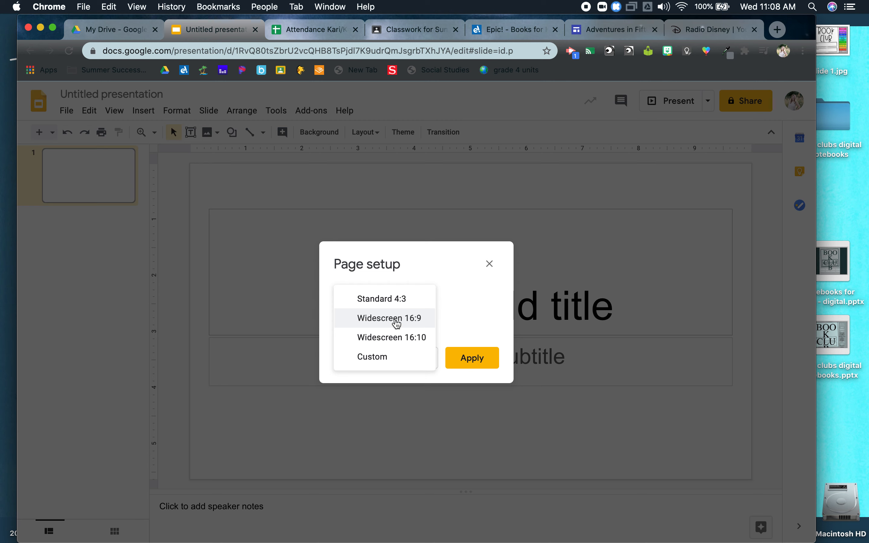
{"action": "left_click", "coordinate": [494, 331]}
{"action": "left_click", "coordinate": [465, 359]}
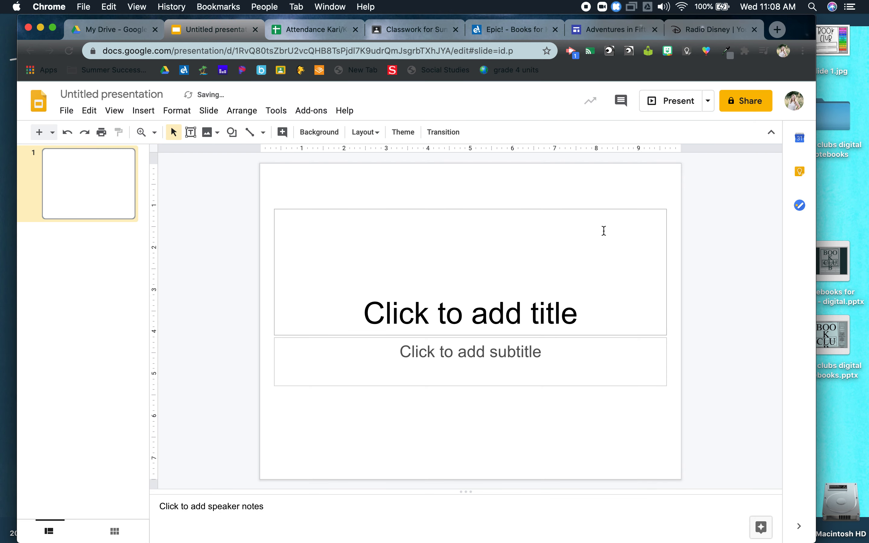
Delete the title and subtitle placeholders from the slide, and view the background options without changing them.
{"action": "left_click_drag", "start_coordinate": [248, 192], "coordinate": [734, 438]}
{"action": "key", "text": "Delete"}
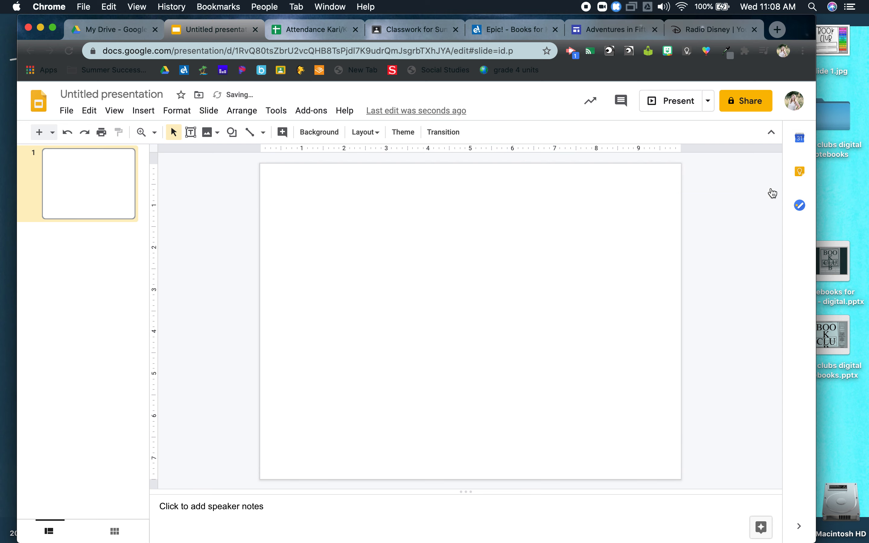
{"action": "left_click", "coordinate": [319, 131]}
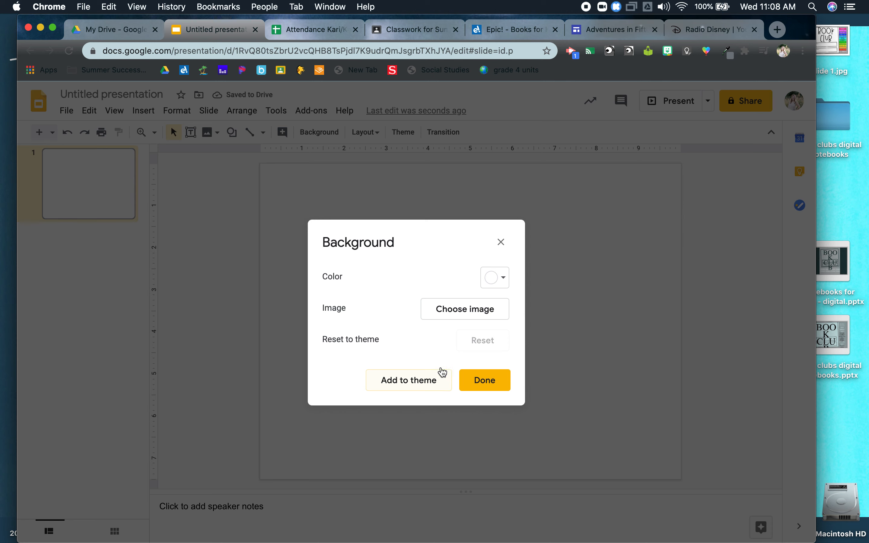
{"action": "left_click", "coordinate": [499, 241]}
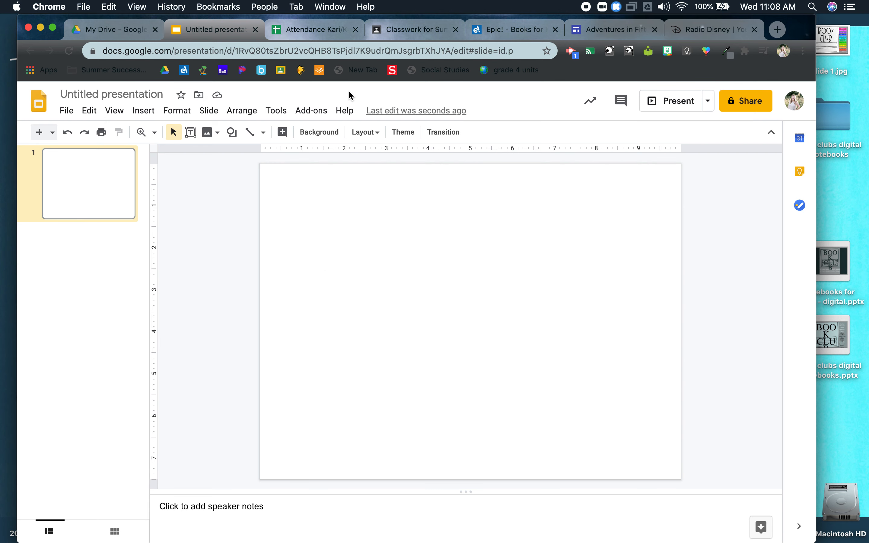
Search the G Suite Marketplace for the "slides toolbox" add-on and return to the presentation.
{"action": "left_click", "coordinate": [320, 121]}
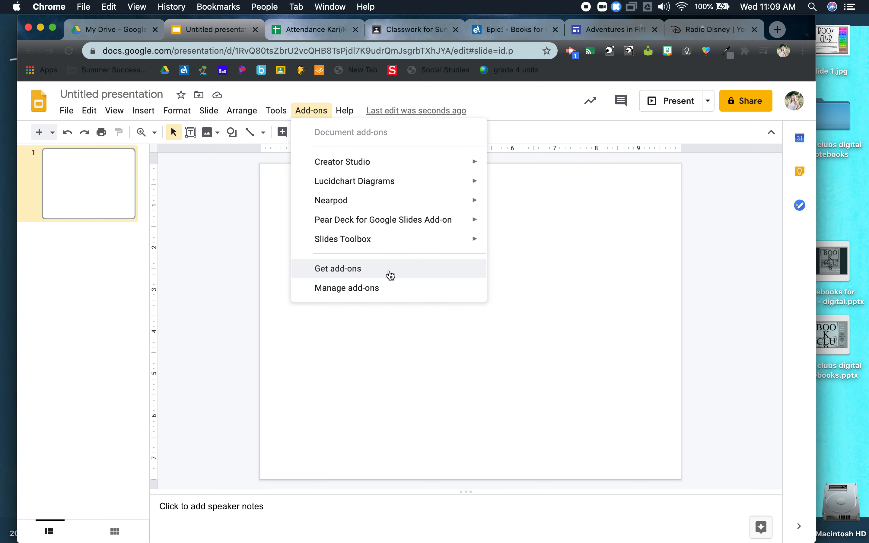
{"action": "left_click", "coordinate": [364, 273]}
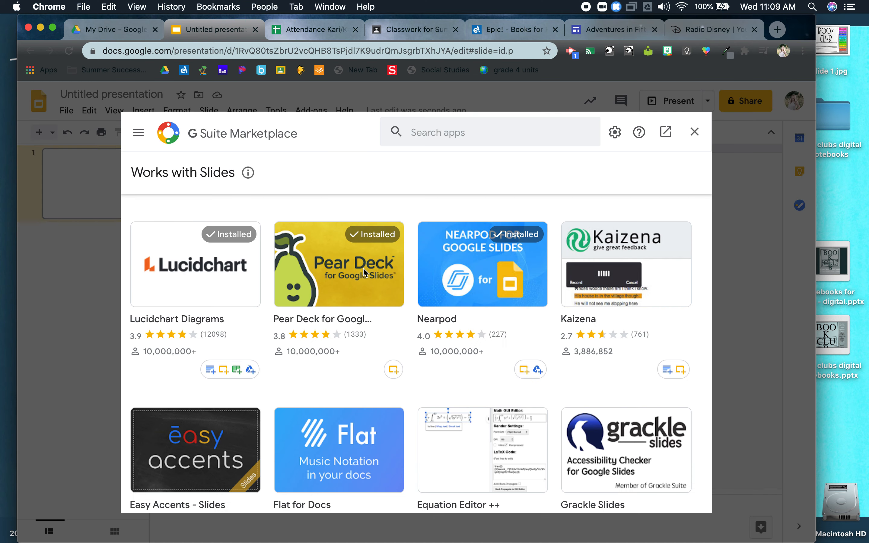
{"action": "left_click", "coordinate": [444, 132]}
{"action": "type", "text": "slides toolbox"}
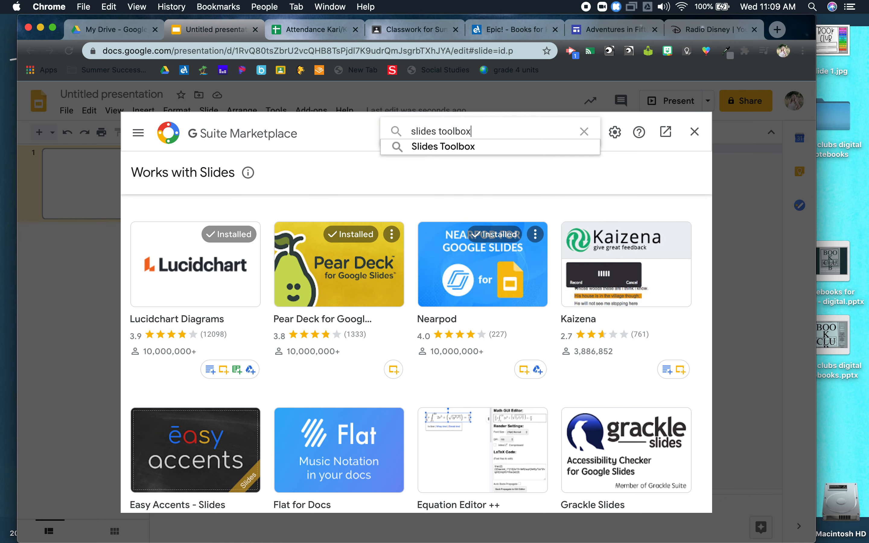
{"action": "key", "text": "Return"}
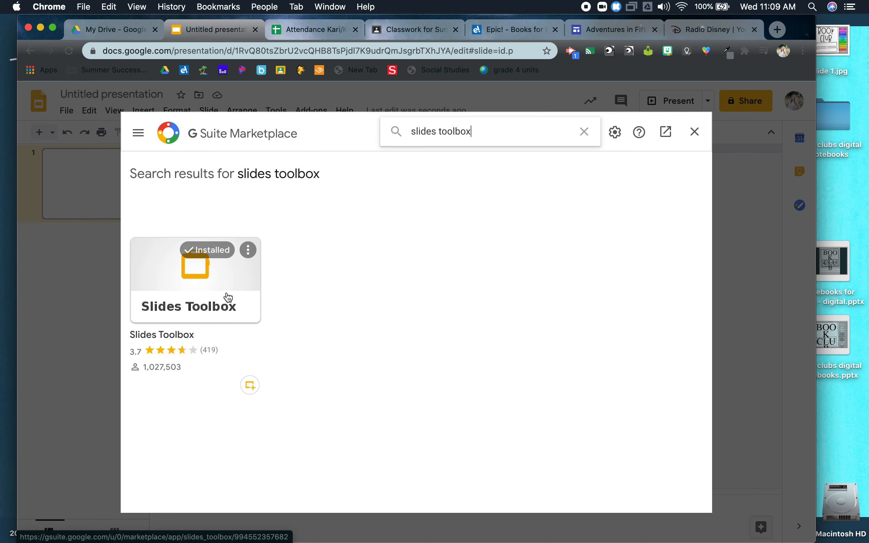
{"action": "left_click", "coordinate": [694, 131]}
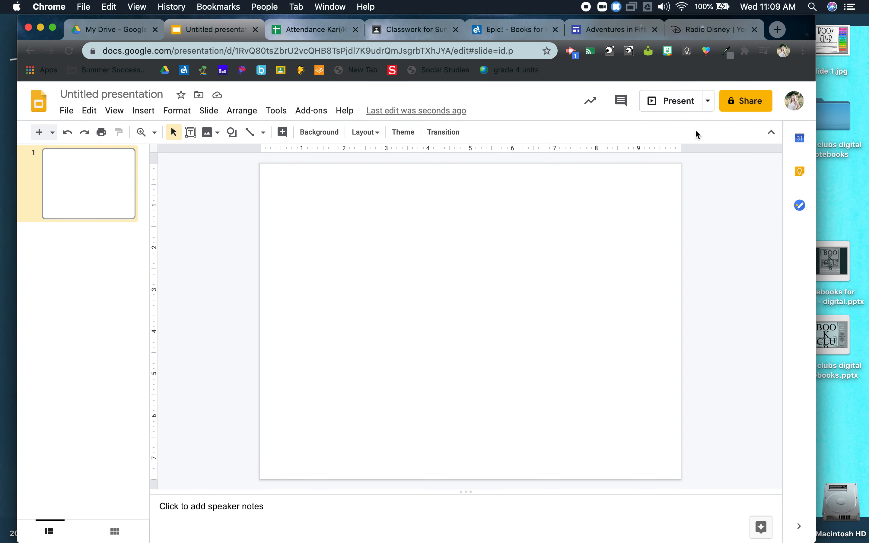
Open Slides Toolbox and start creating slides from images, with a single image per slide set as the page background.
{"action": "left_click", "coordinate": [307, 112]}
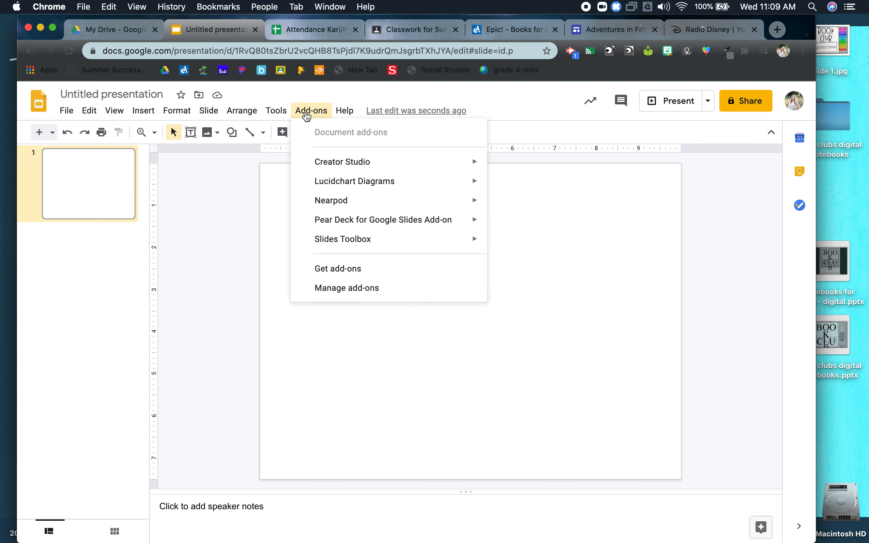
{"action": "mouse_move", "coordinate": [380, 240]}
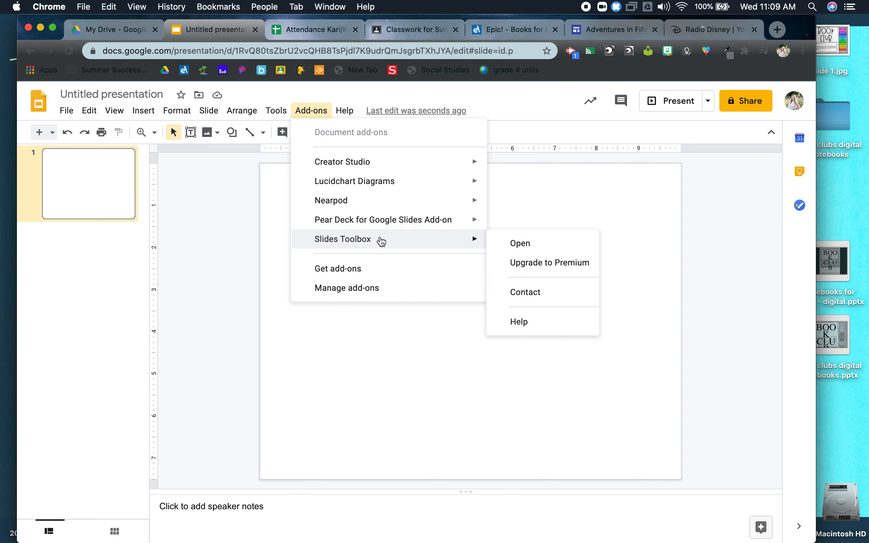
{"action": "left_click", "coordinate": [542, 248]}
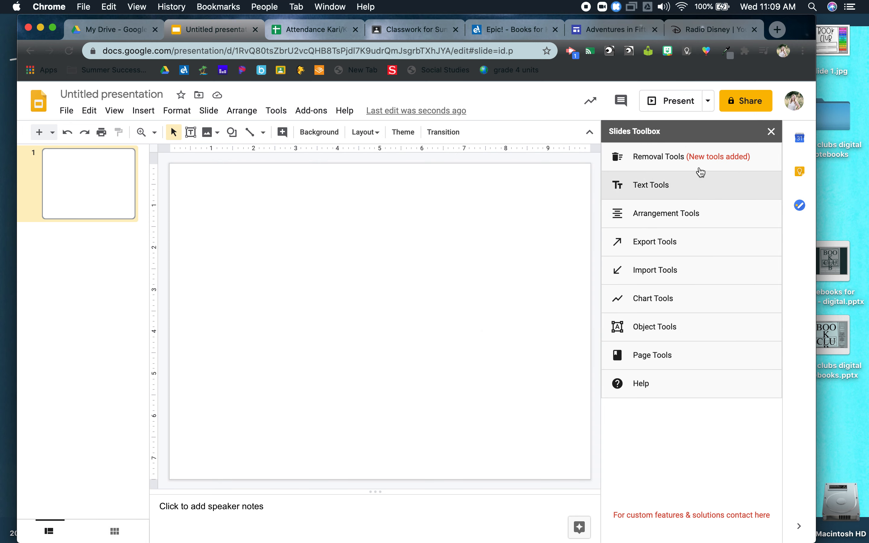
{"action": "left_click", "coordinate": [683, 274]}
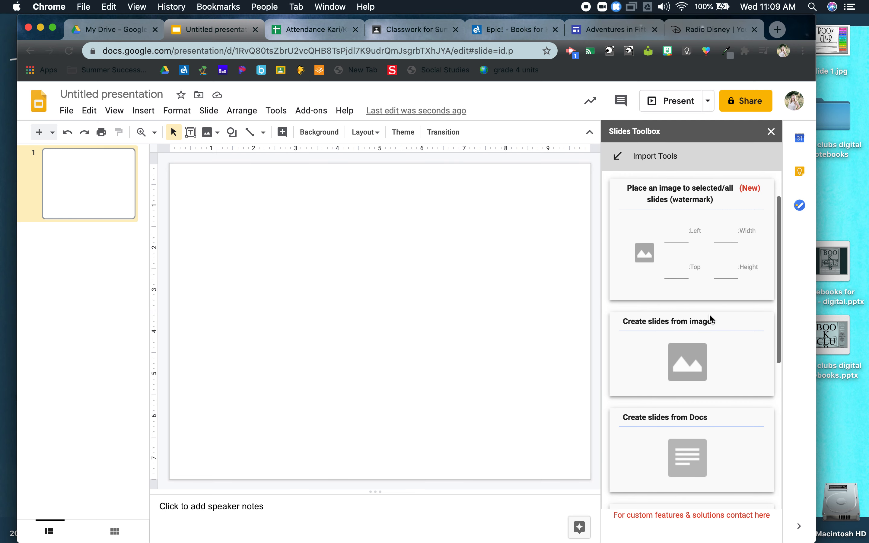
{"action": "left_click", "coordinate": [689, 360]}
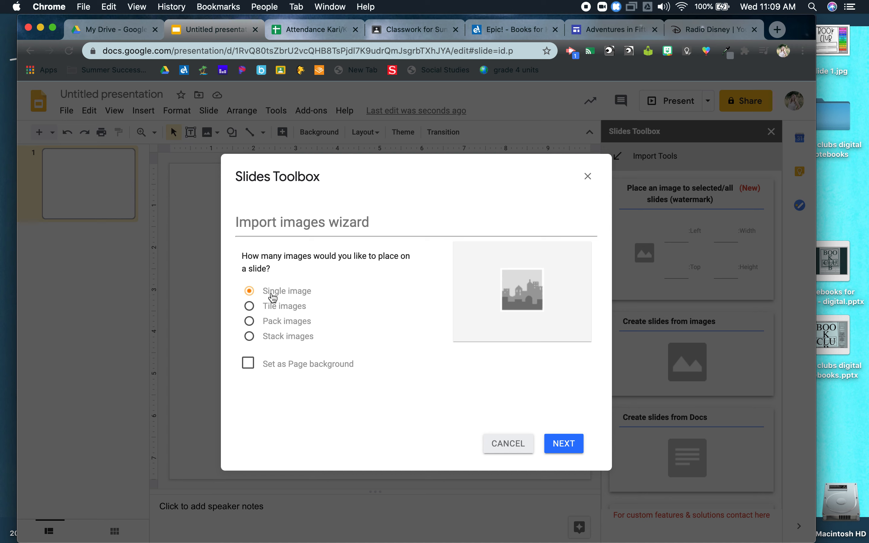
{"action": "left_click", "coordinate": [249, 364]}
{"action": "left_click", "coordinate": [563, 445]}
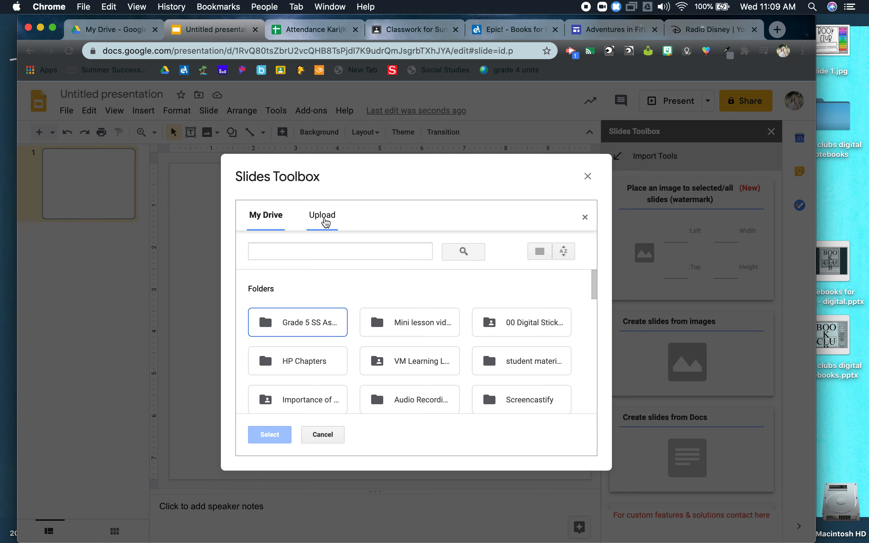
Upload Slide01.jpeg through Slide19.jpeg from the Desktop's book clubs digital notebooks folder to create the slides.
{"action": "left_click", "coordinate": [324, 217]}
{"action": "left_click", "coordinate": [406, 328]}
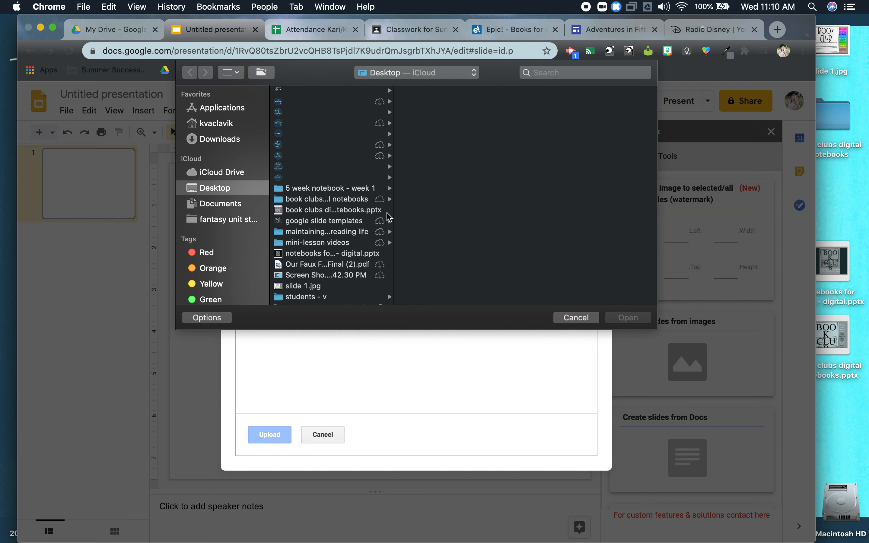
{"action": "left_click", "coordinate": [315, 200]}
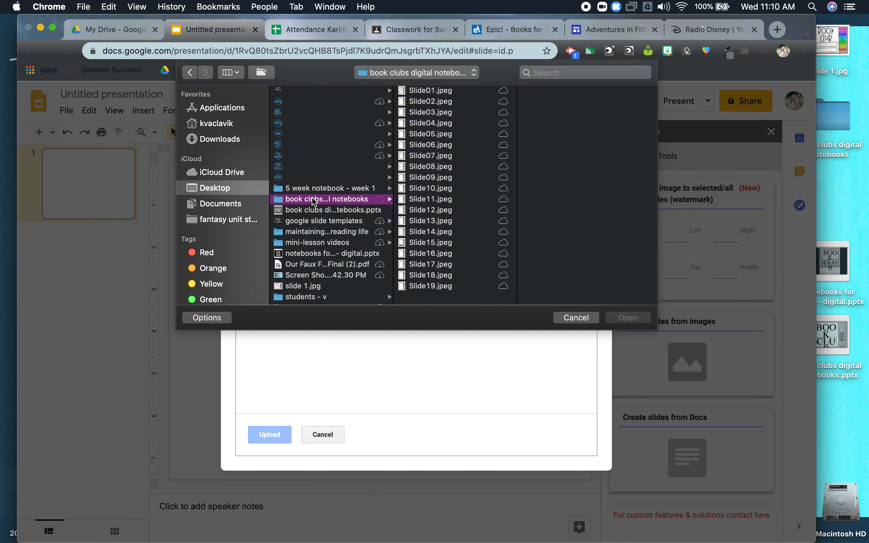
{"action": "left_click", "coordinate": [423, 92]}
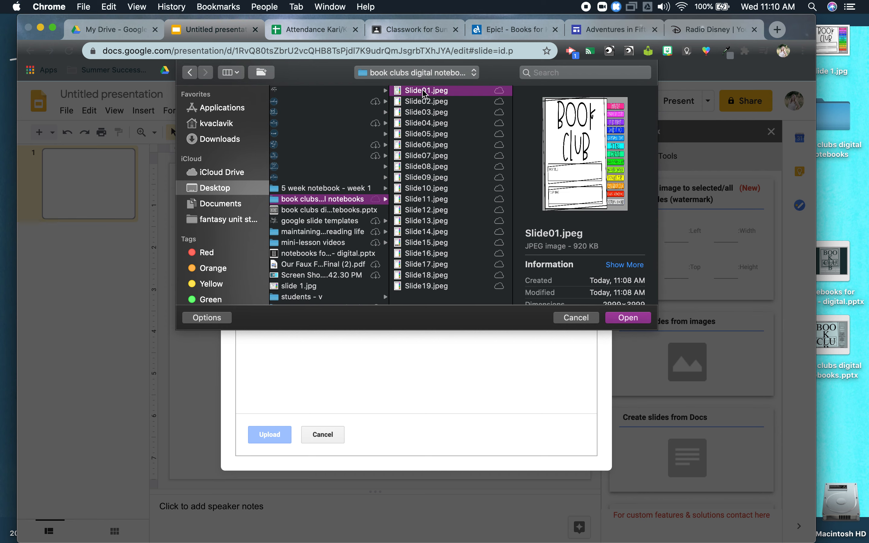
{"action": "left_click", "coordinate": [436, 287], "text": "shift"}
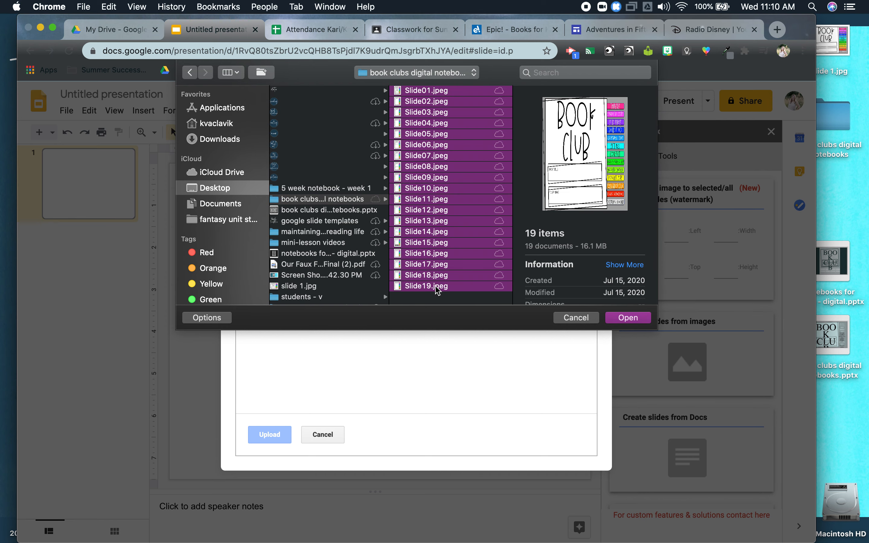
{"action": "left_click", "coordinate": [629, 317]}
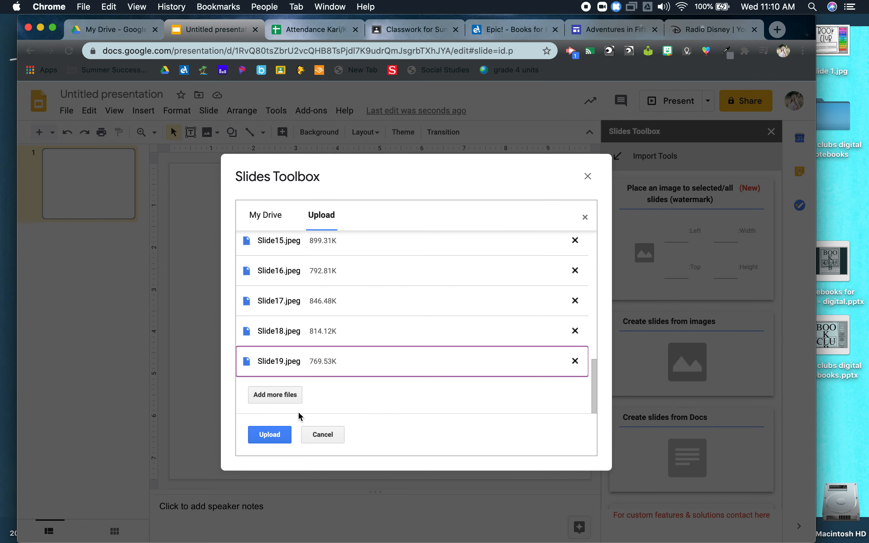
{"action": "left_click", "coordinate": [266, 436]}
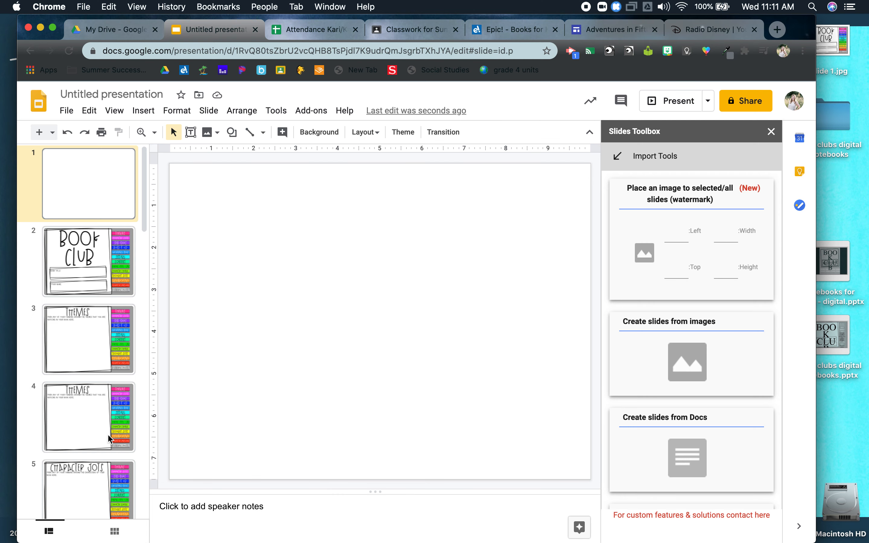
Close Slides Toolbox, delete the blank first slide, and look through the imported notebook slides.
{"action": "left_click", "coordinate": [771, 132]}
{"action": "key", "text": "Delete"}
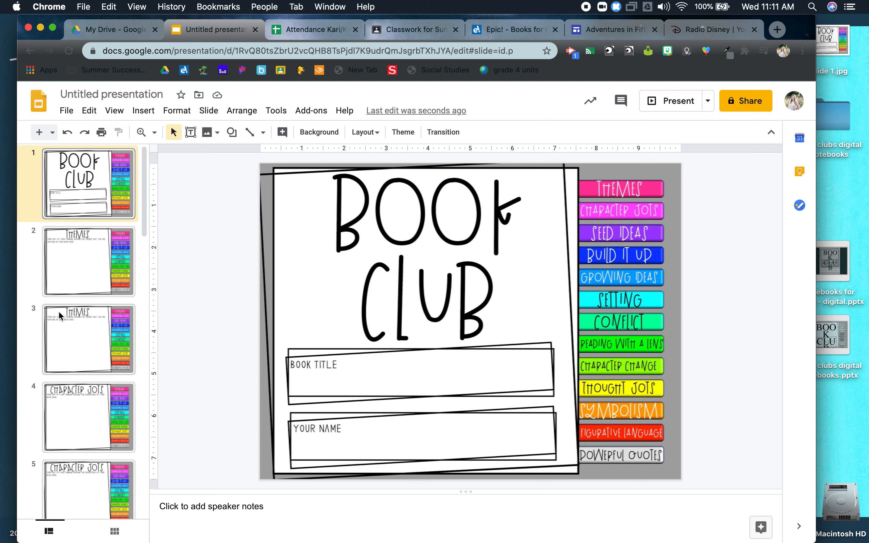
{"action": "scroll", "coordinate": [58, 311], "scroll_direction": "down", "scroll_amount": 15}
{"action": "scroll", "coordinate": [59, 312], "scroll_direction": "up", "scroll_amount": 15}
Draw a rectangle covering the pink Themes tab on the Book Club cover slide.
{"action": "left_click", "coordinate": [232, 131]}
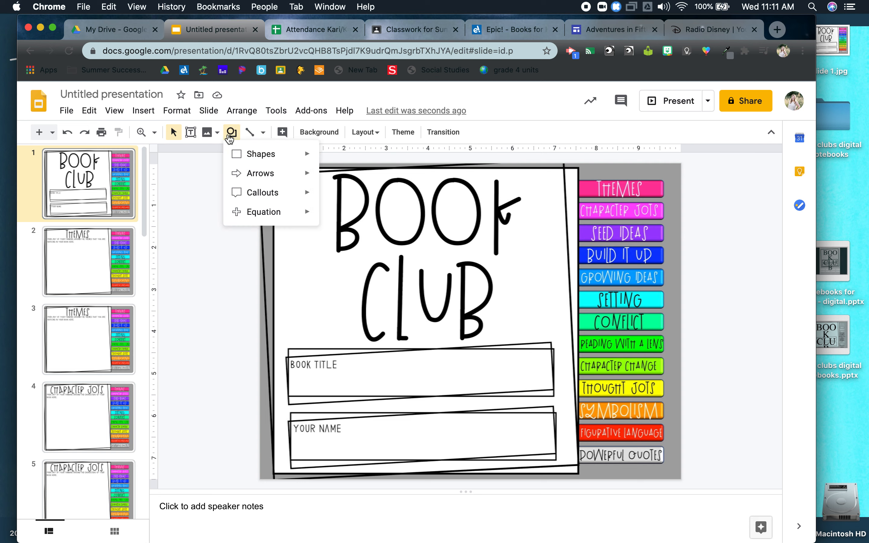
{"action": "mouse_move", "coordinate": [259, 161]}
{"action": "left_click", "coordinate": [328, 158]}
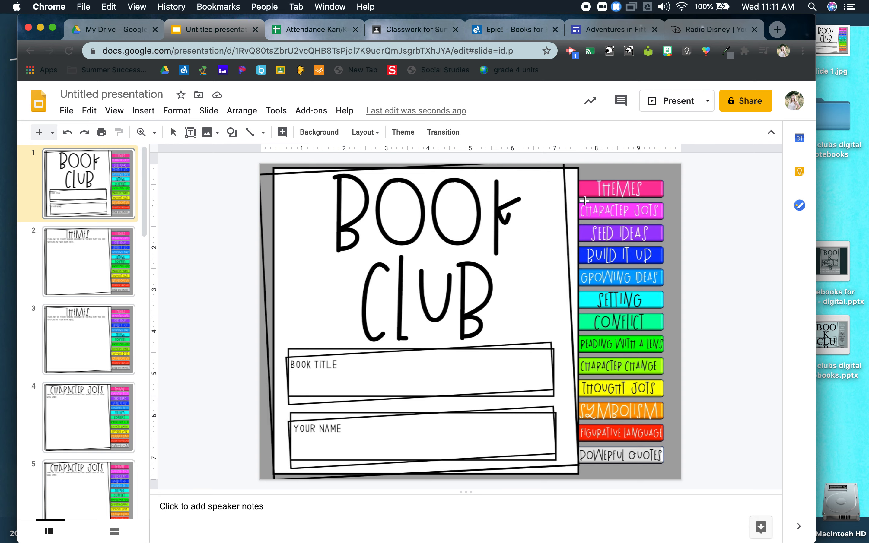
{"action": "left_click_drag", "start_coordinate": [578, 180], "coordinate": [663, 198]}
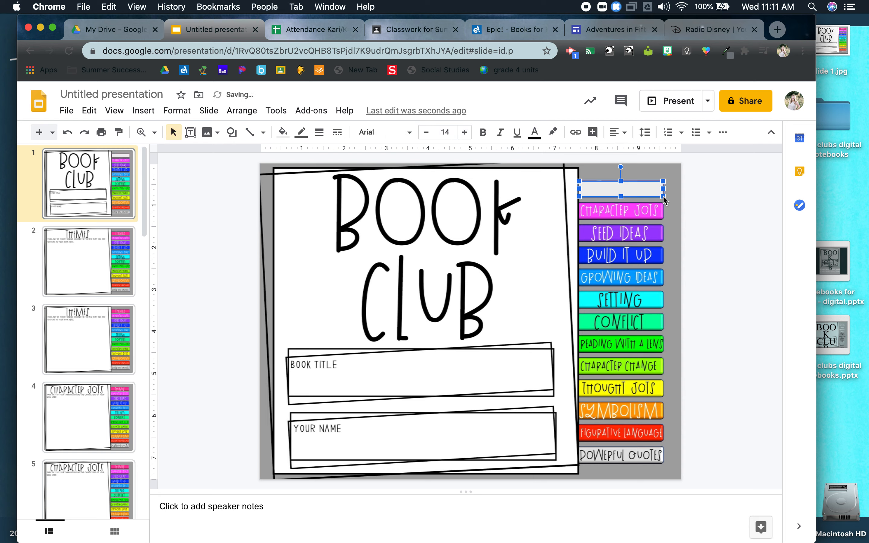
Make the Themes tab rectangle invisible with a fully transparent custom fill and a transparent border.
{"action": "left_click", "coordinate": [282, 132]}
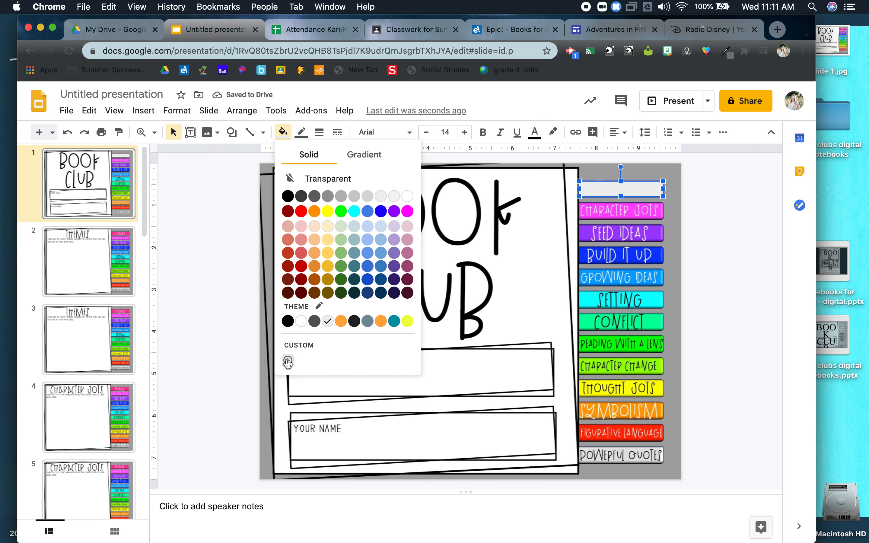
{"action": "left_click", "coordinate": [287, 361]}
{"action": "left_click_drag", "start_coordinate": [474, 381], "coordinate": [358, 381]}
{"action": "left_click", "coordinate": [454, 418]}
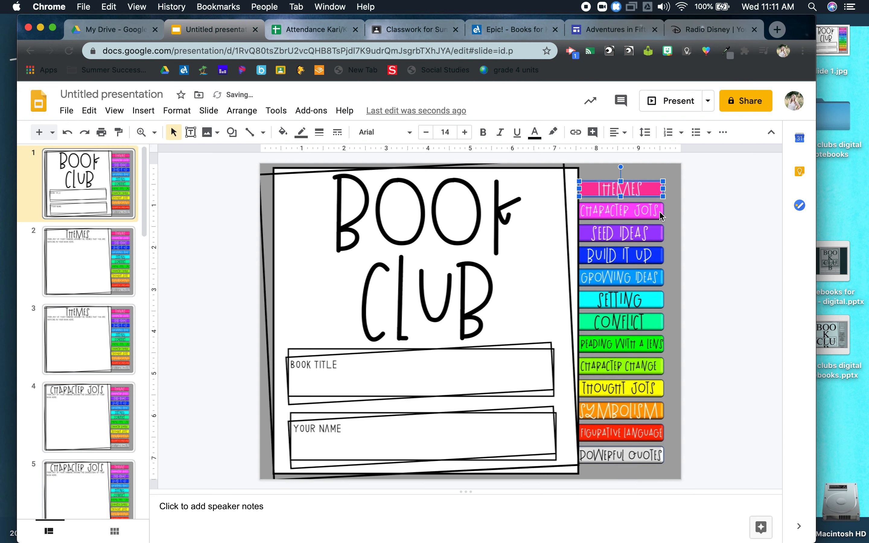
{"action": "left_click", "coordinate": [302, 138]}
{"action": "left_click", "coordinate": [319, 158]}
Copy the invisible Themes rectangle and place the duplicate over the Character Jots tab.
{"action": "left_click", "coordinate": [720, 205]}
{"action": "left_click", "coordinate": [642, 186]}
{"action": "key", "text": "super+c"}
{"action": "key", "text": "super+v"}
{"action": "left_click_drag", "start_coordinate": [660, 199], "coordinate": [654, 217]}
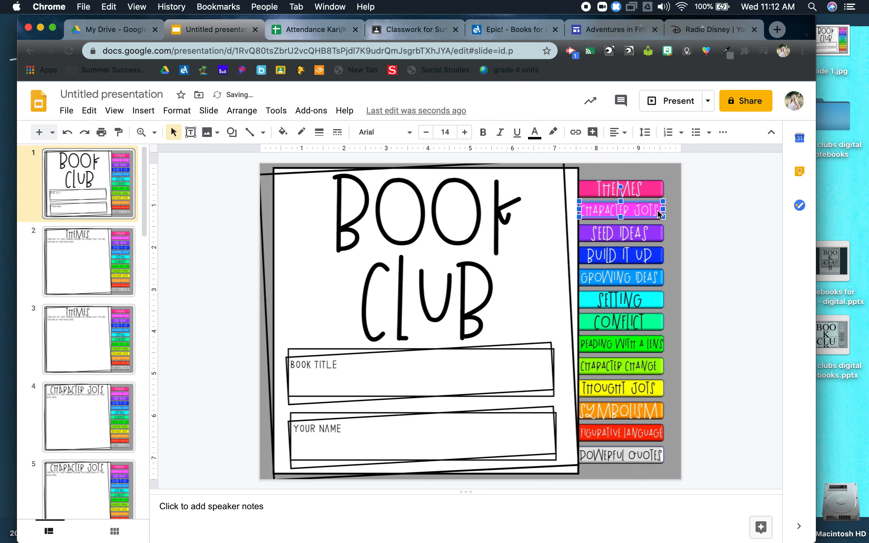
Place copies of the invisible rectangle over the Seed Ideas, Build It Up and Growing Ideas tabs.
{"action": "left_click_drag", "start_coordinate": [636, 219], "coordinate": [657, 237]}
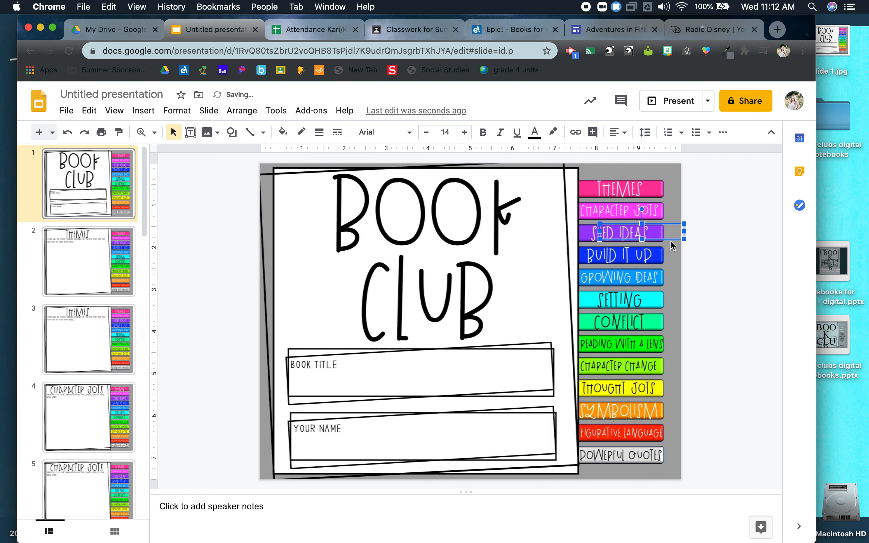
{"action": "left_click", "coordinate": [651, 283]}
{"action": "key", "text": "super+v"}
{"action": "left_click_drag", "start_coordinate": [678, 245], "coordinate": [651, 303]}
Paste more invisible rectangles and place them over the Setting, Conflict and Reading With a Lens tabs.
{"action": "key", "text": "super+v"}
{"action": "left_click", "coordinate": [679, 257]}
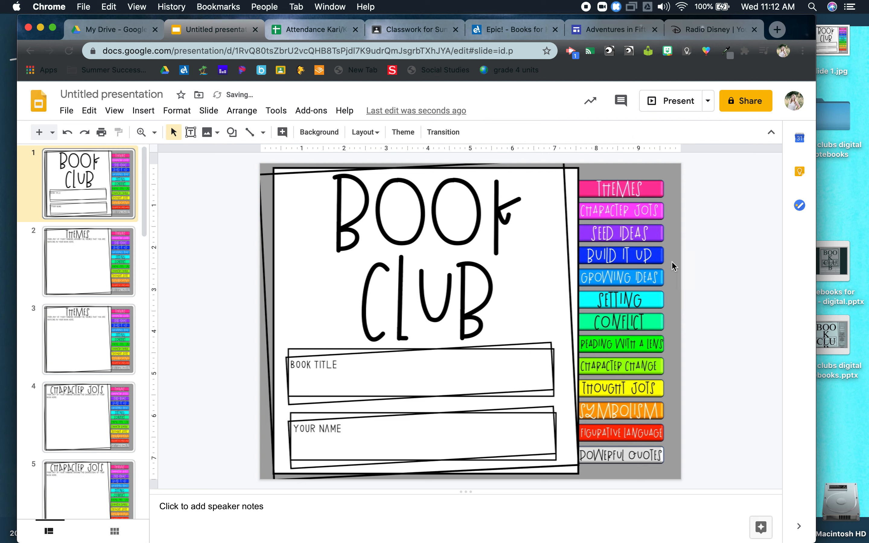
{"action": "left_click", "coordinate": [680, 254]}
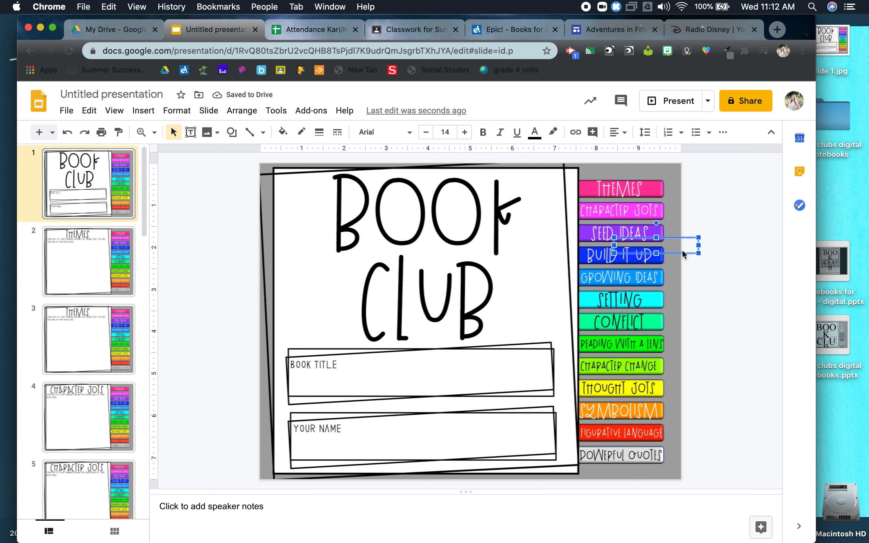
{"action": "left_click_drag", "start_coordinate": [679, 257], "coordinate": [649, 307]}
{"action": "key", "text": "super+v"}
{"action": "left_click_drag", "start_coordinate": [692, 253], "coordinate": [650, 330]}
{"action": "key", "text": "super+v"}
{"action": "left_click_drag", "start_coordinate": [701, 267], "coordinate": [658, 351]}
Paste invisible rectangles and position them over the Character Change, Thought Jots and Symbolism tabs.
{"action": "key", "text": "super+v"}
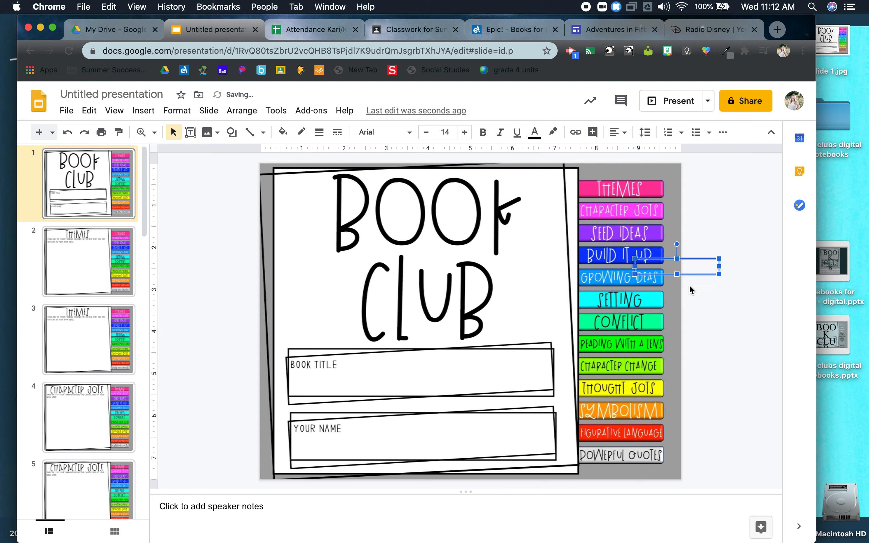
{"action": "left_click_drag", "start_coordinate": [693, 275], "coordinate": [643, 376]}
{"action": "key", "text": "super+v"}
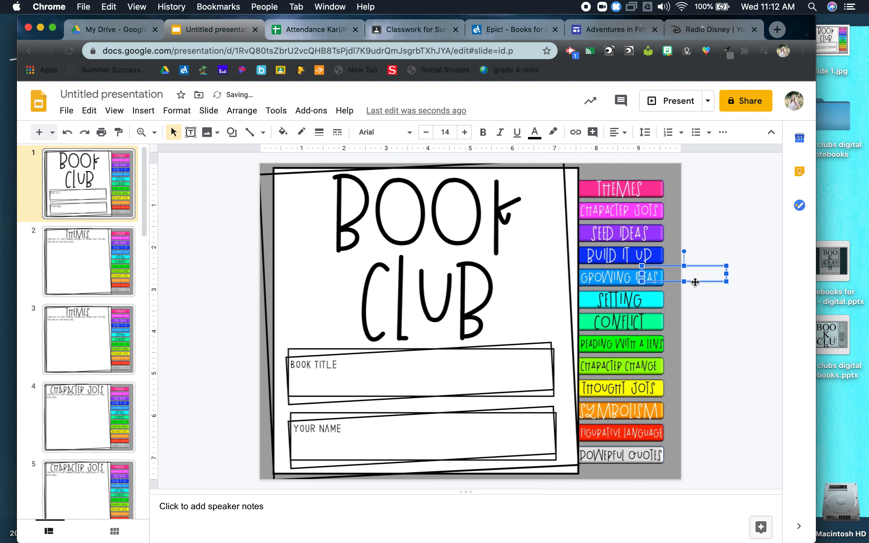
{"action": "left_click_drag", "start_coordinate": [694, 276], "coordinate": [632, 394]}
{"action": "key", "text": "super+v"}
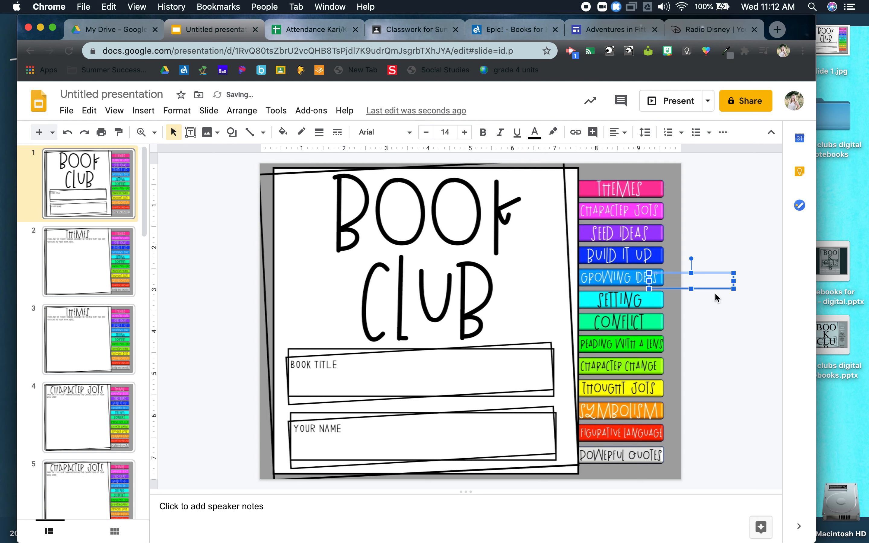
{"action": "left_click_drag", "start_coordinate": [721, 284], "coordinate": [652, 417]}
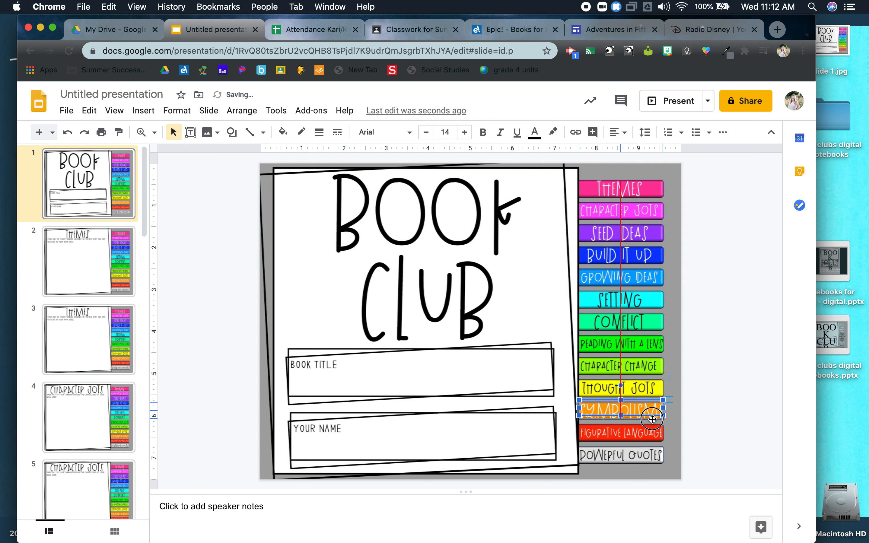
Cover the Figurative Language and Powerful Quotes tabs with pasted copies of the invisible rectangle.
{"action": "left_click_drag", "start_coordinate": [653, 415], "coordinate": [714, 273]}
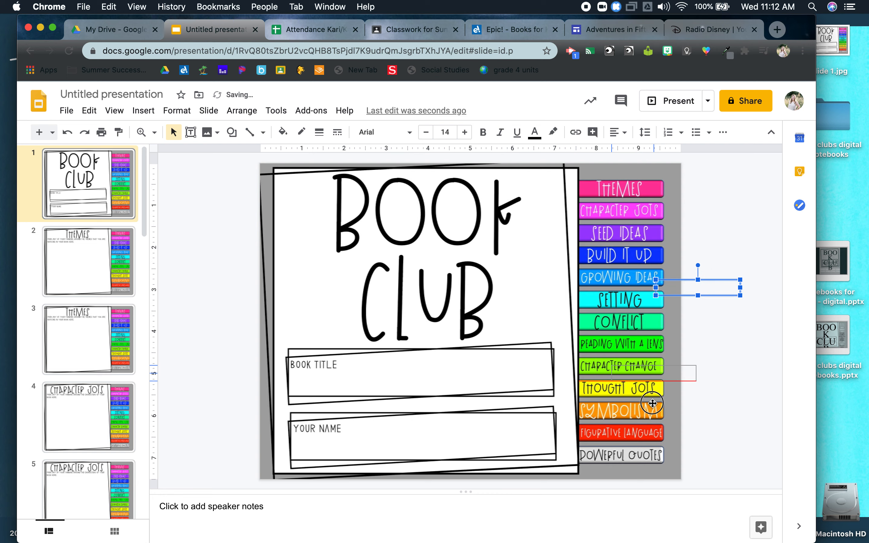
{"action": "left_click", "coordinate": [635, 440]}
{"action": "left_click", "coordinate": [705, 298]}
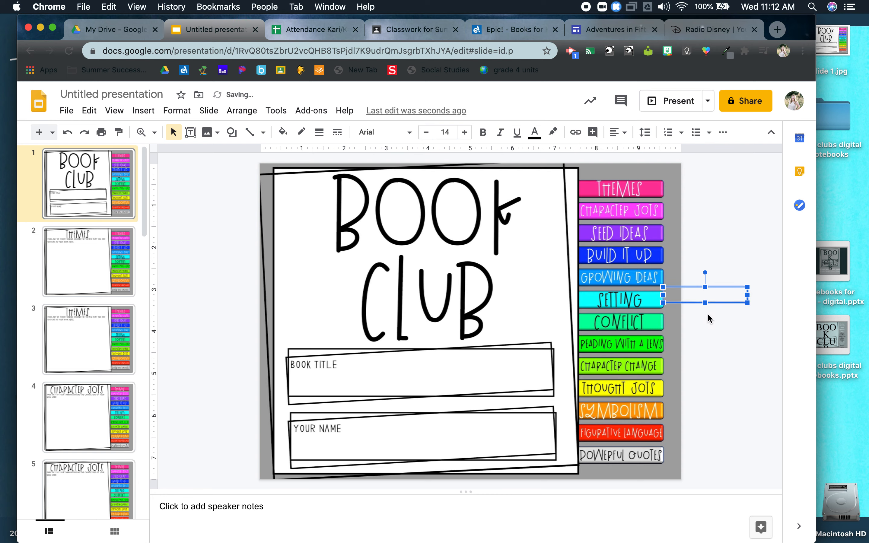
{"action": "left_click_drag", "start_coordinate": [726, 301], "coordinate": [643, 464]}
{"action": "left_click", "coordinate": [705, 429]}
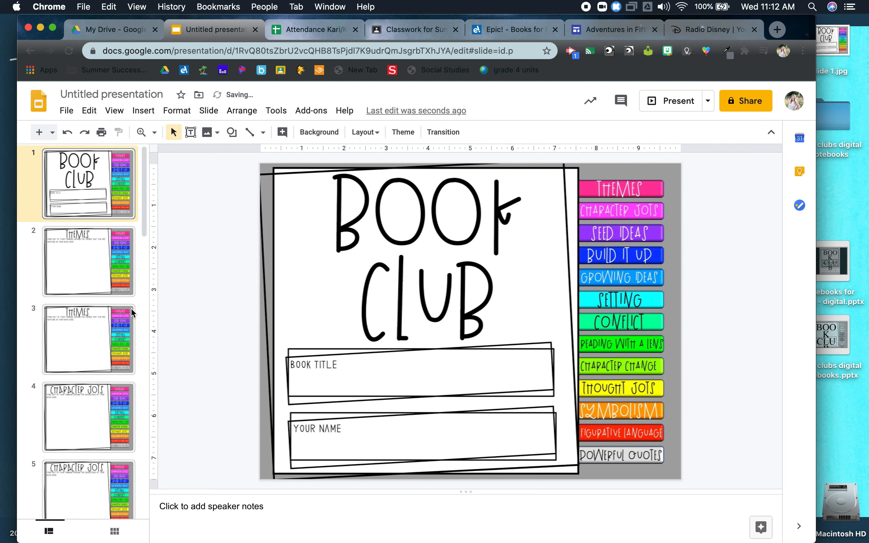
Link the invisible rectangle over the Themes tab to Slide 2 of this presentation.
{"action": "left_click", "coordinate": [633, 189]}
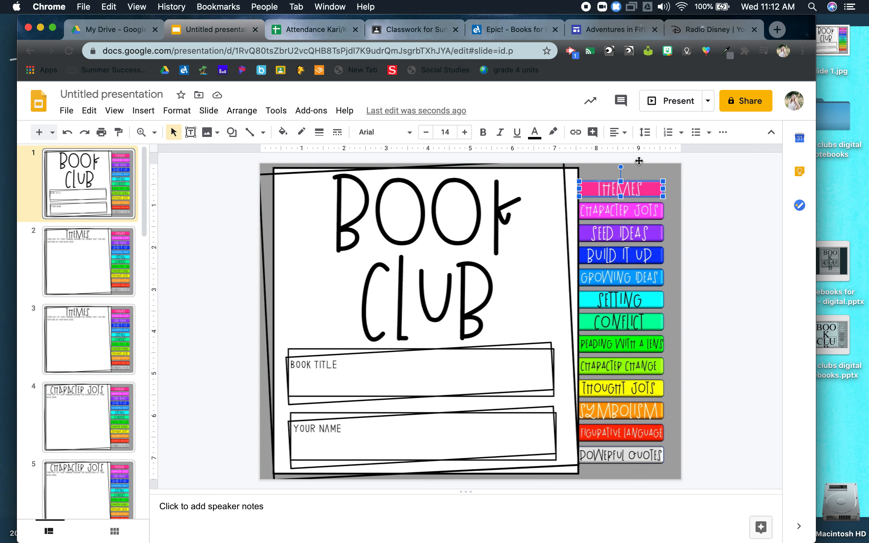
{"action": "left_click", "coordinate": [575, 132]}
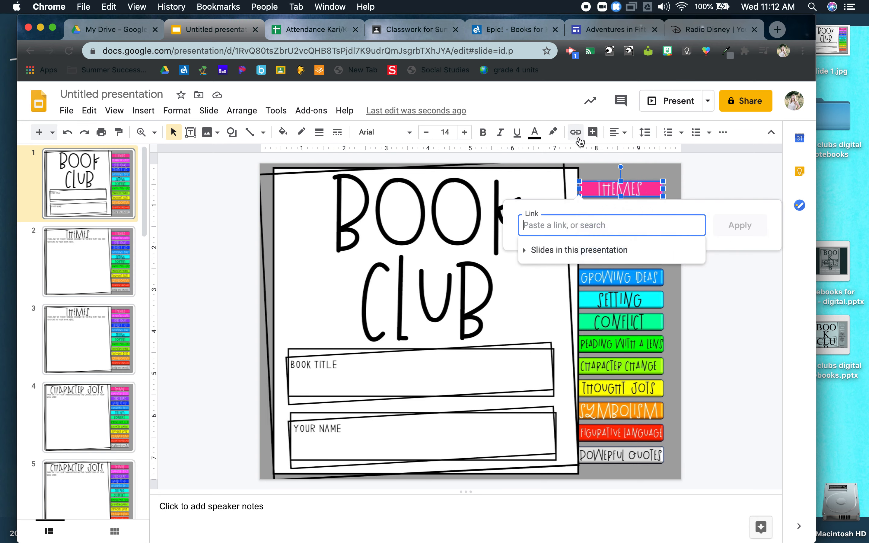
{"action": "left_click", "coordinate": [534, 252]}
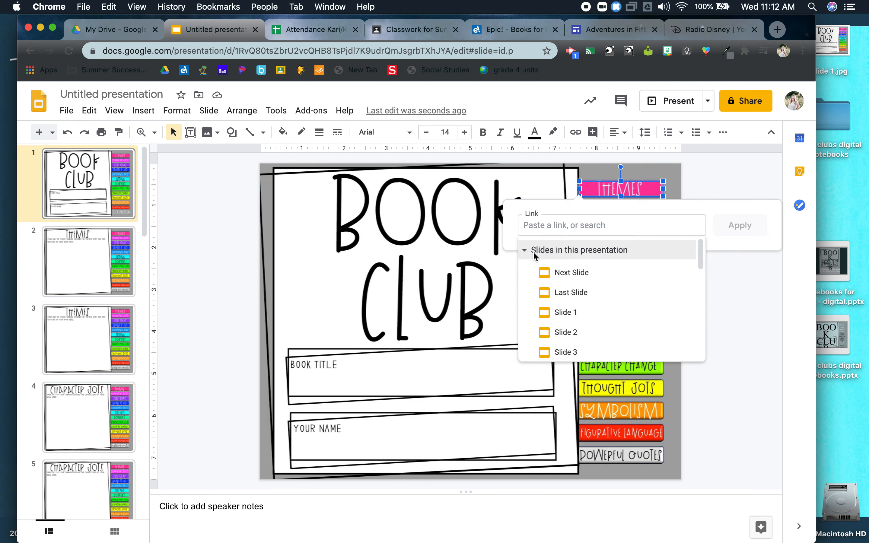
{"action": "left_click", "coordinate": [563, 331]}
{"action": "left_click", "coordinate": [748, 227]}
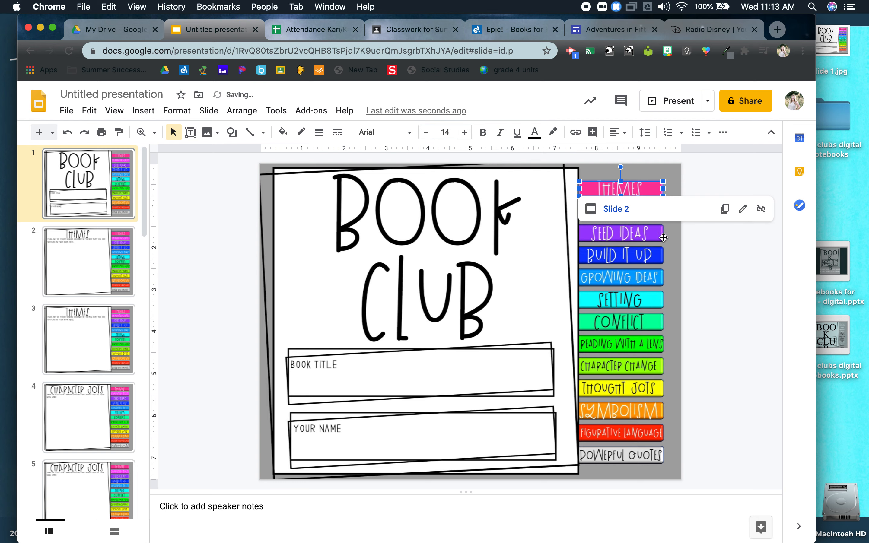
{"action": "left_click", "coordinate": [693, 241]}
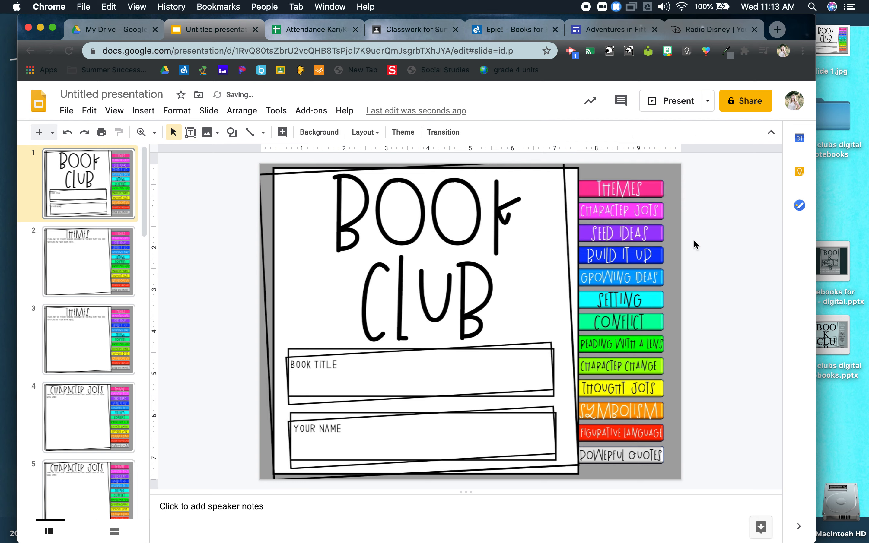
Start a link on the Character Jots rectangle and list the slides in this presentation as targets.
{"action": "left_click", "coordinate": [654, 210]}
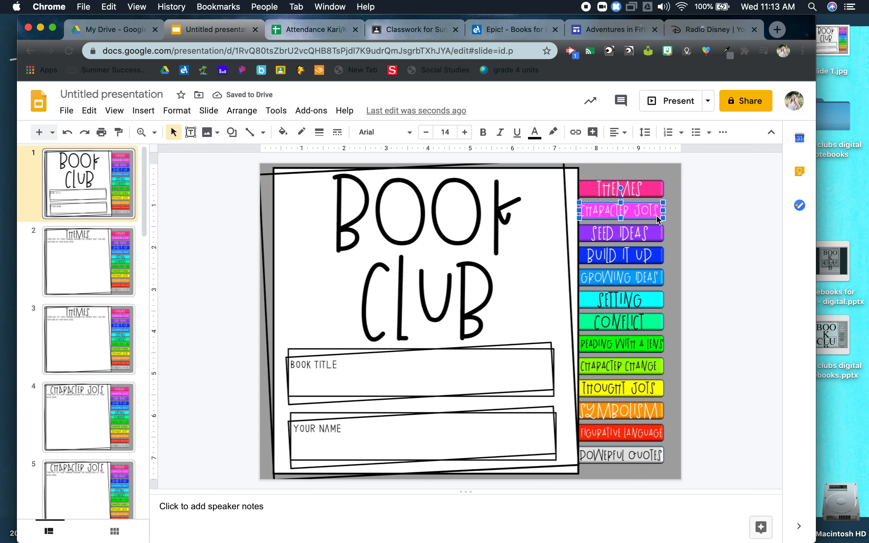
{"action": "left_click", "coordinate": [575, 131]}
{"action": "left_click", "coordinate": [592, 267]}
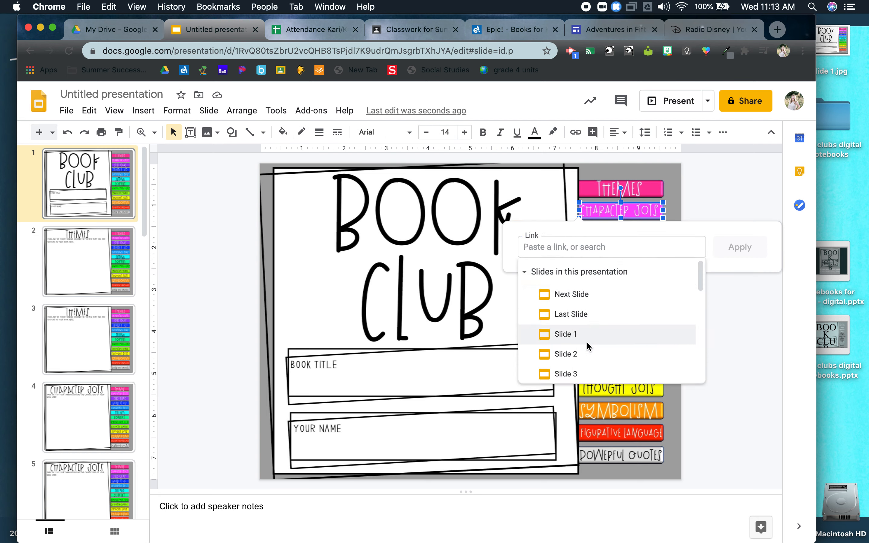